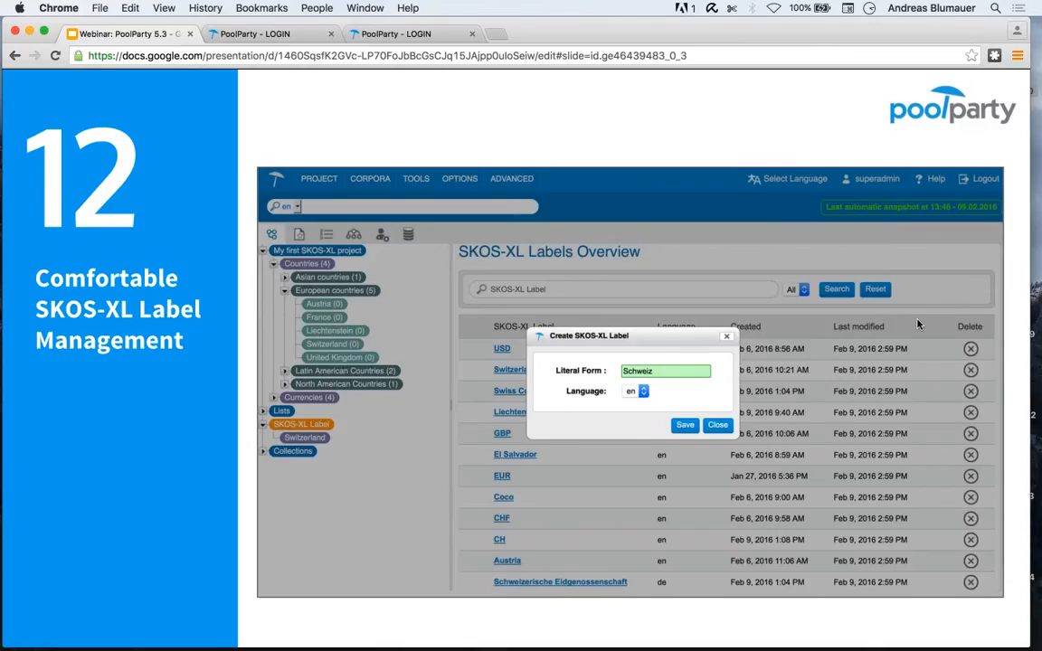
Advance the webinar presentation past the SKOS-XL Label Management slides to the Advanced SKOS-XL features slide.
key(Right)
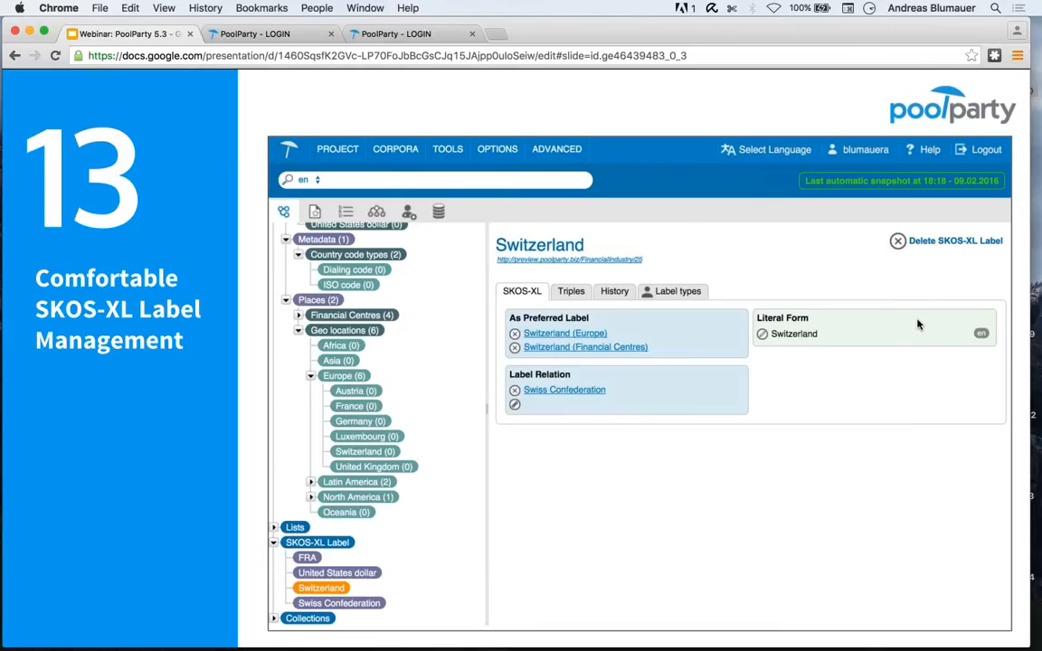
key(Right)
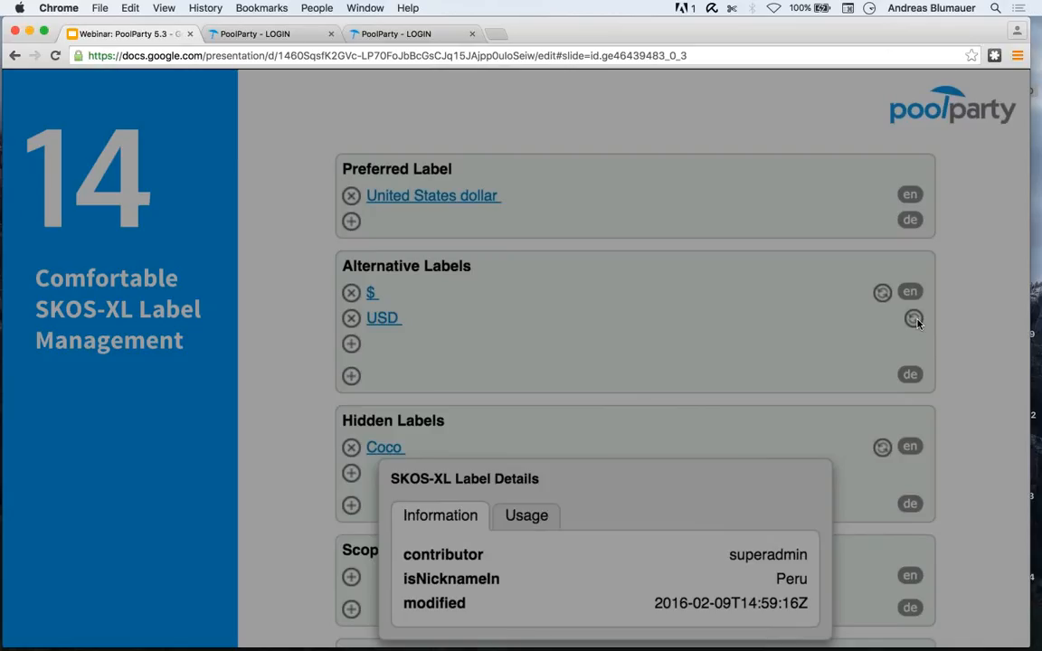
key(Right)
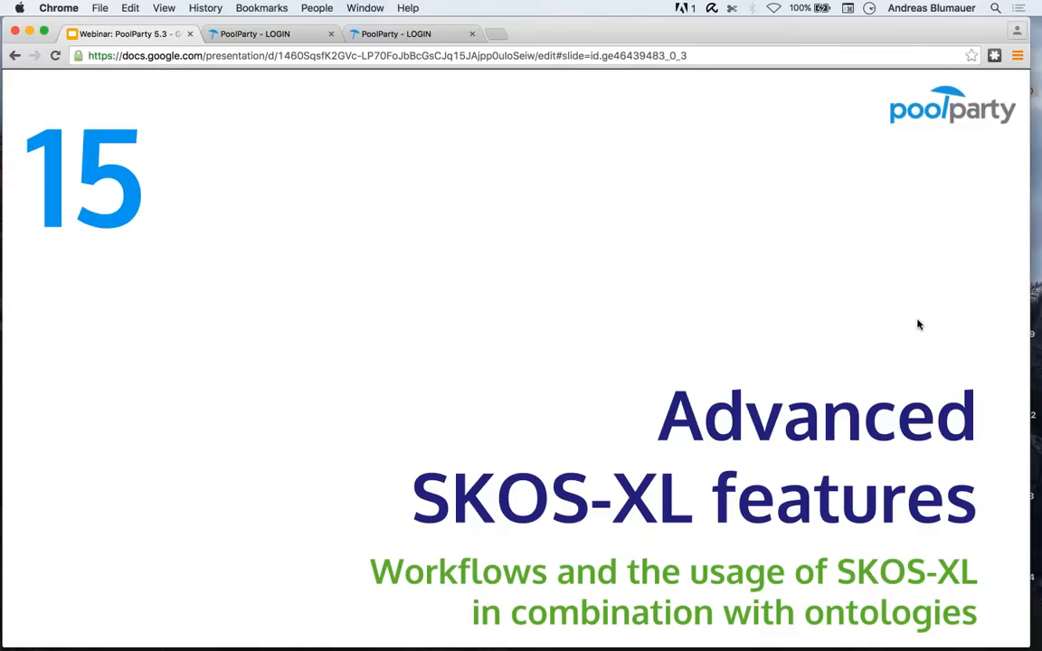
Switch to PoolParty, sign in with the prefilled credentials and open the Financial Industry project.
click(218, 35)
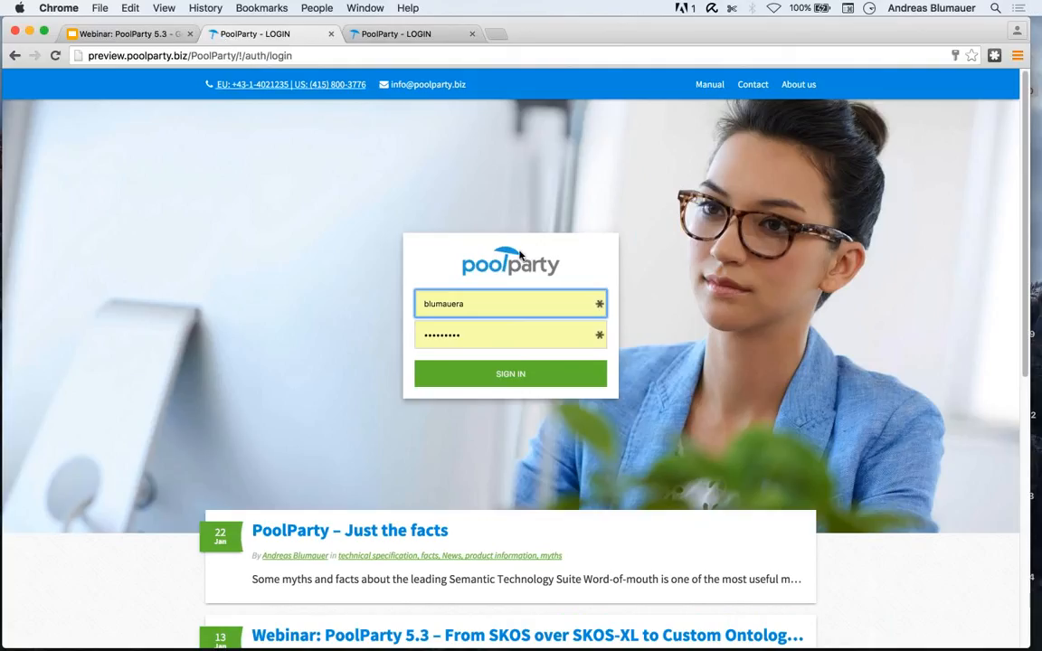
click(508, 377)
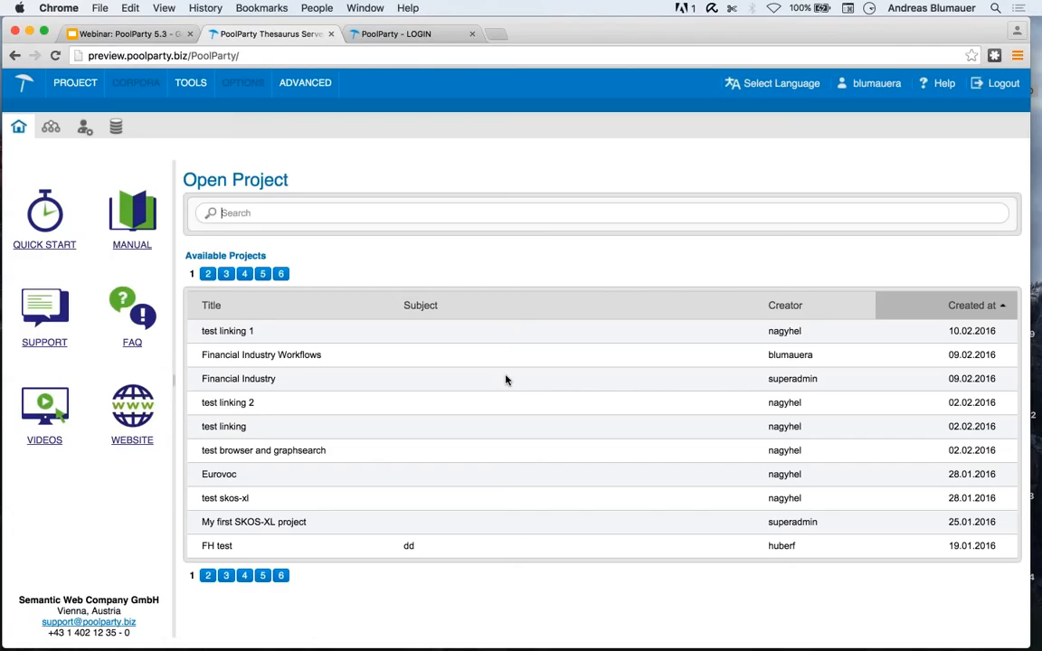
click(264, 380)
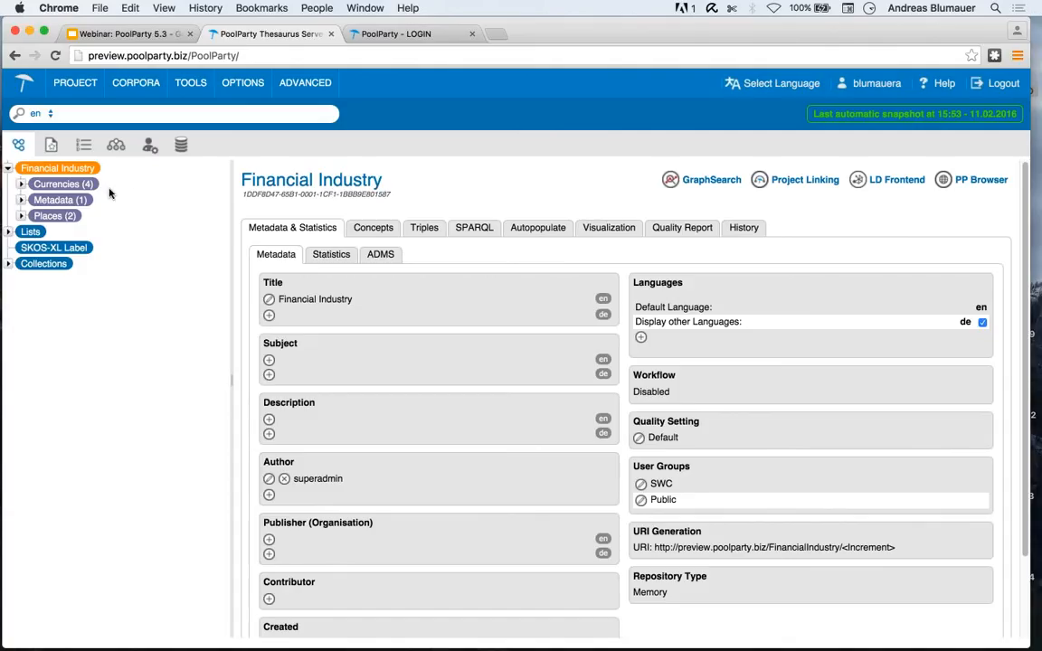
Enlarge the page, expand the Currencies scheme and open the United States dollar concept to view its labels.
key(super+plus)
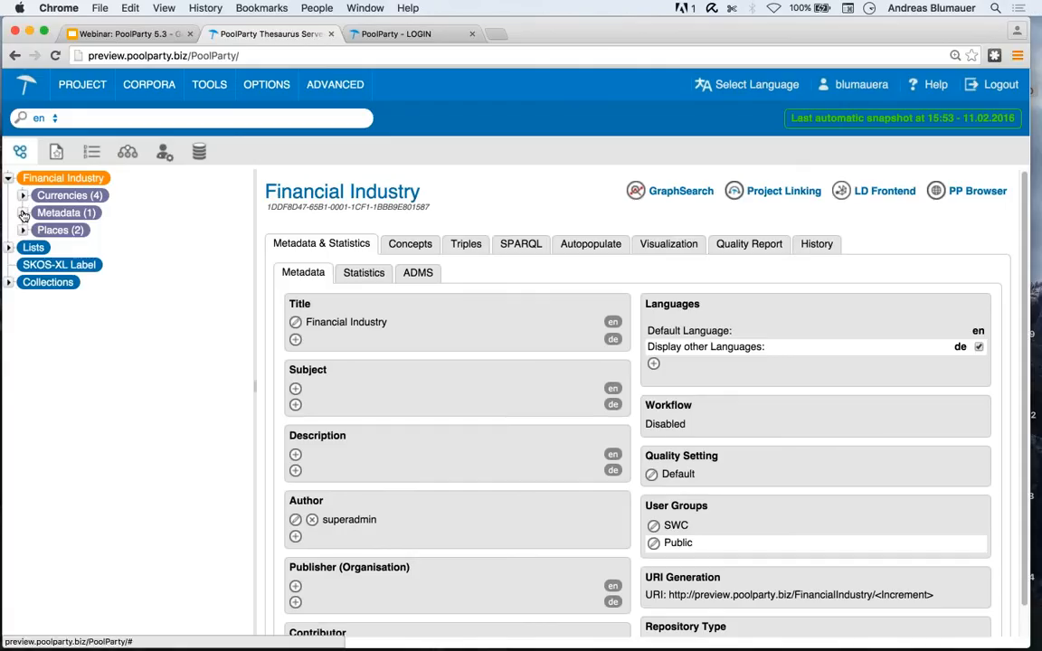
click(23, 195)
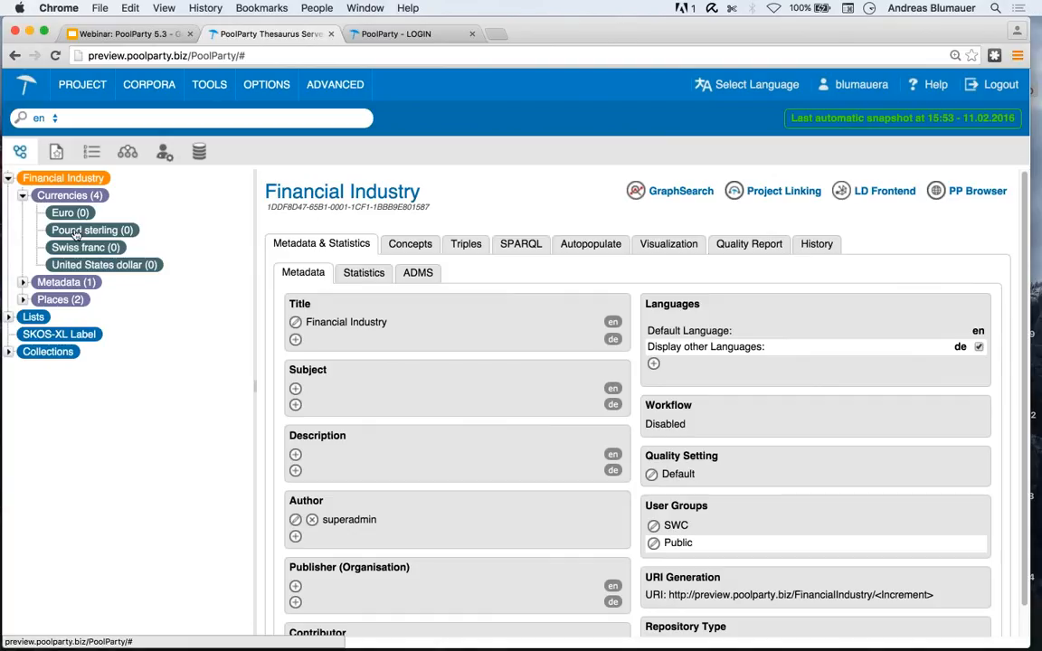
click(76, 266)
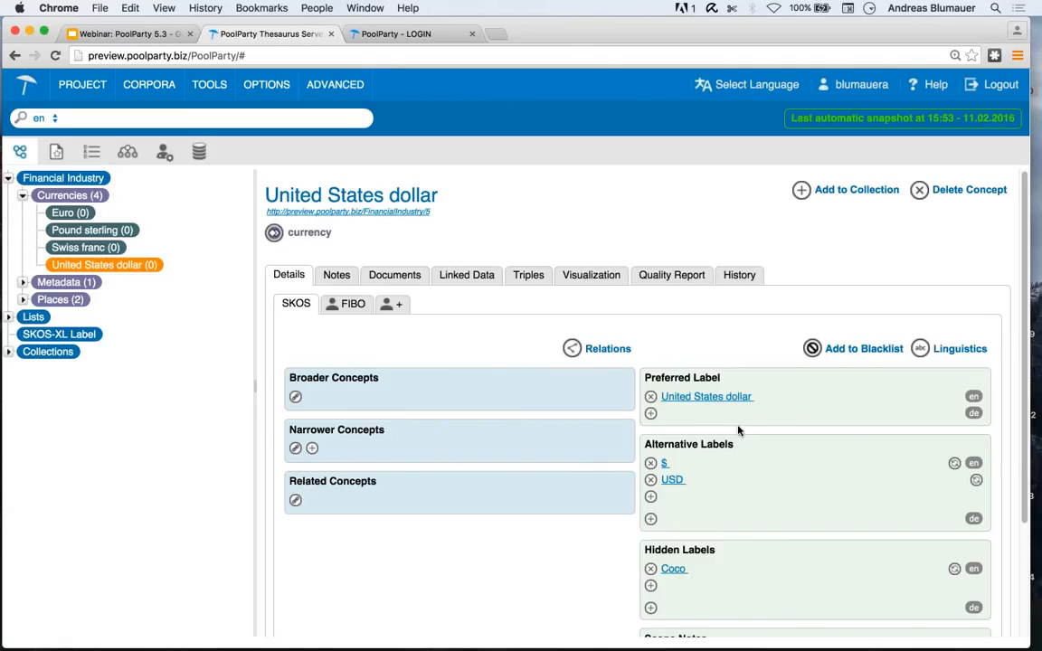
Add the English alternative label "Pound" to the Pound sterling concept.
click(95, 231)
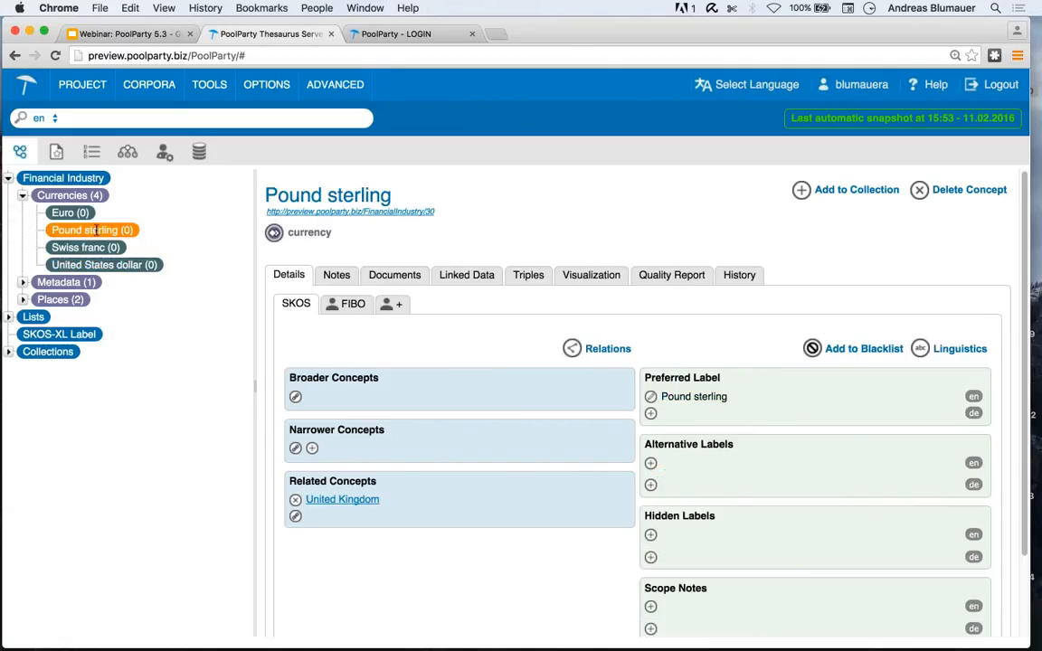
triple_click(740, 398)
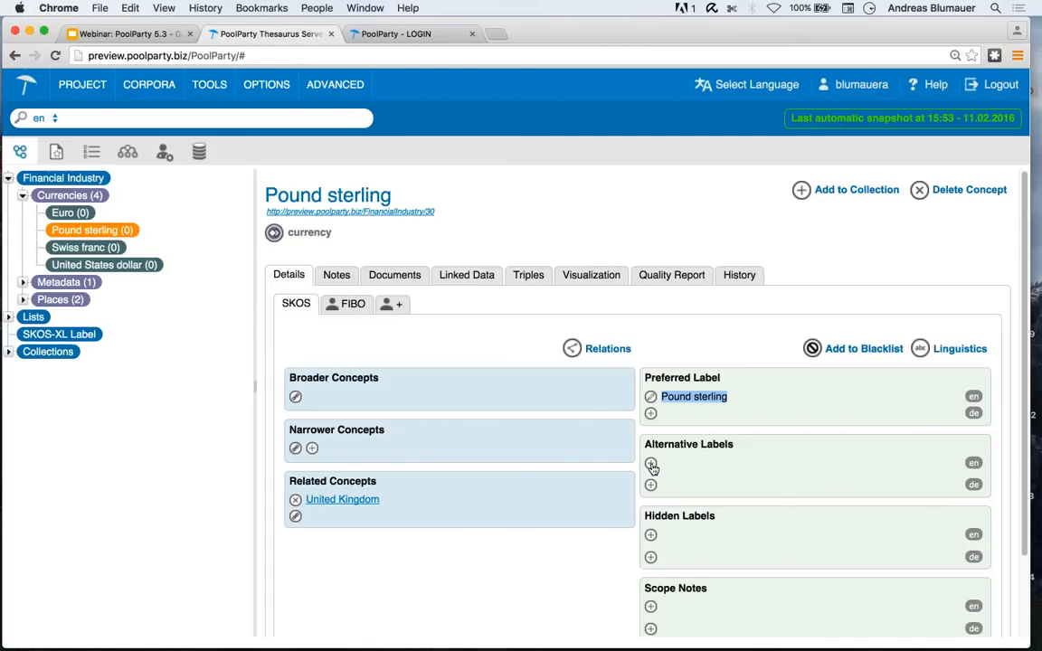
click(651, 465)
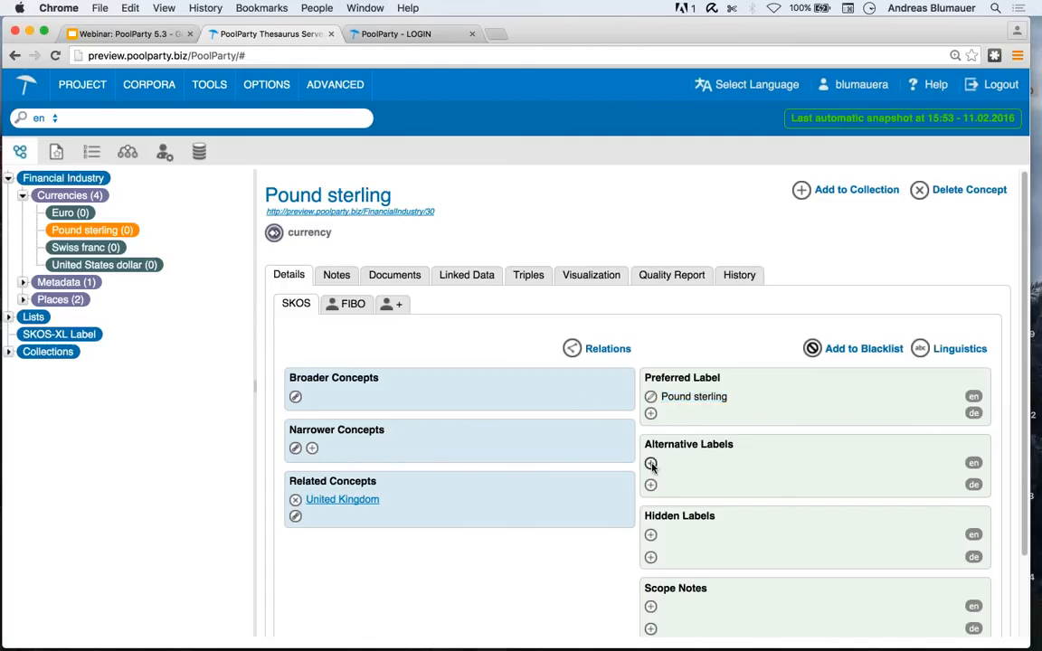
text(Po)
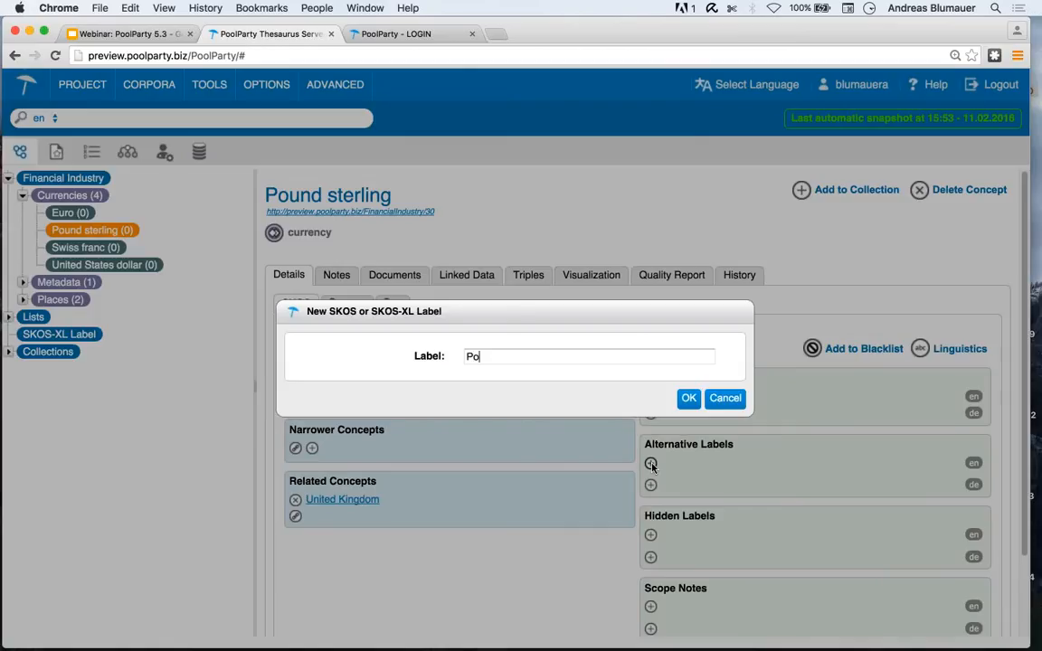
key(Escape)
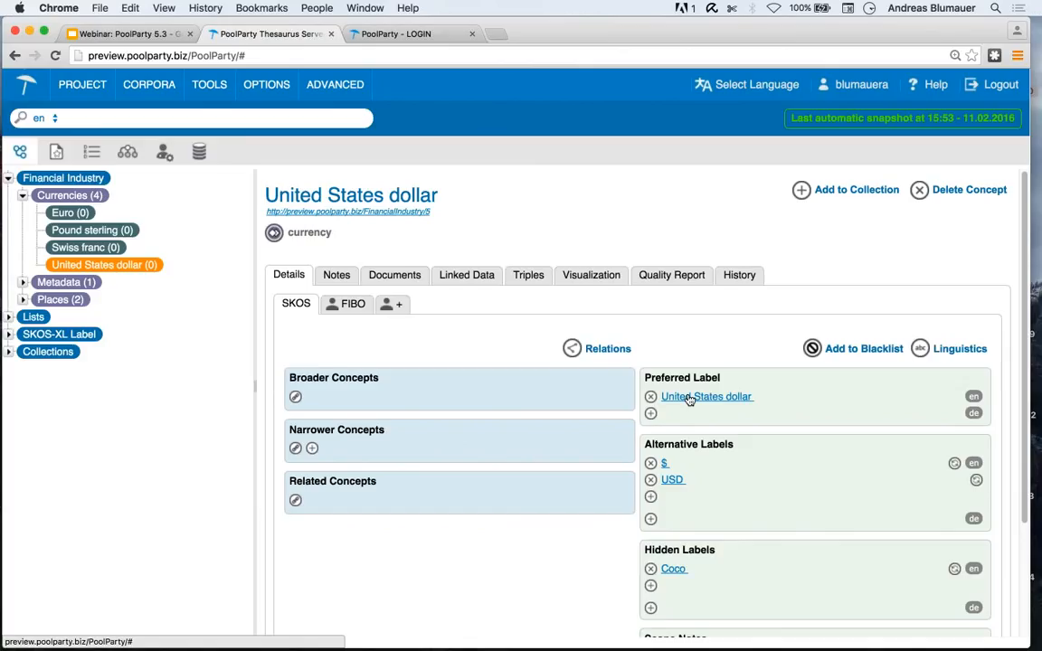
View the United States dollar SKOS-XL label's details and the SKOS-XL labels overview sorted from Z to A by label.
click(689, 399)
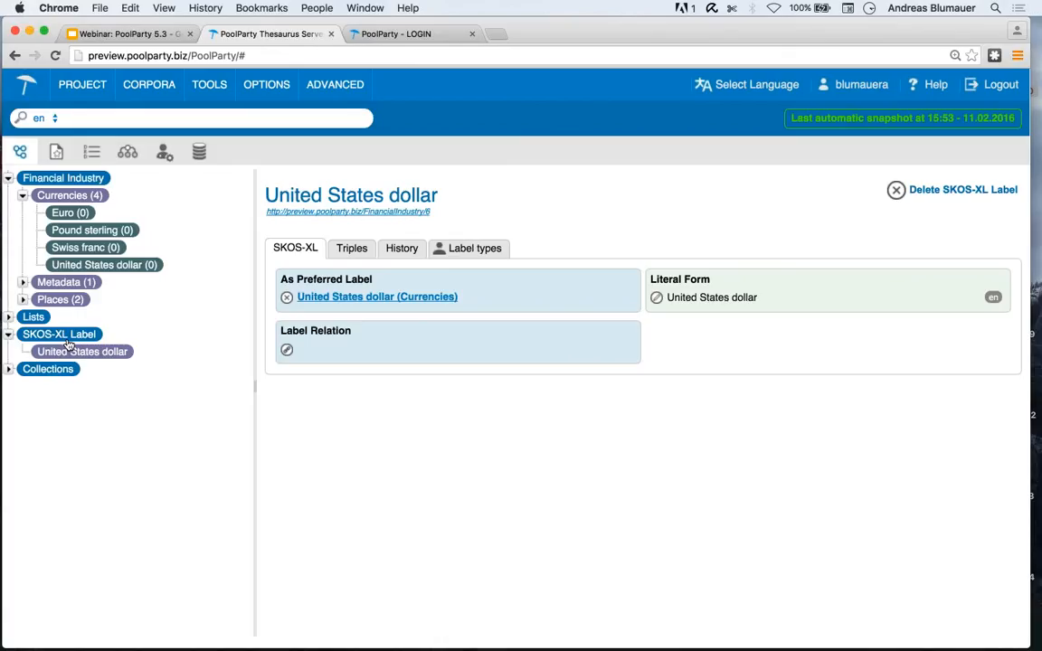
click(65, 337)
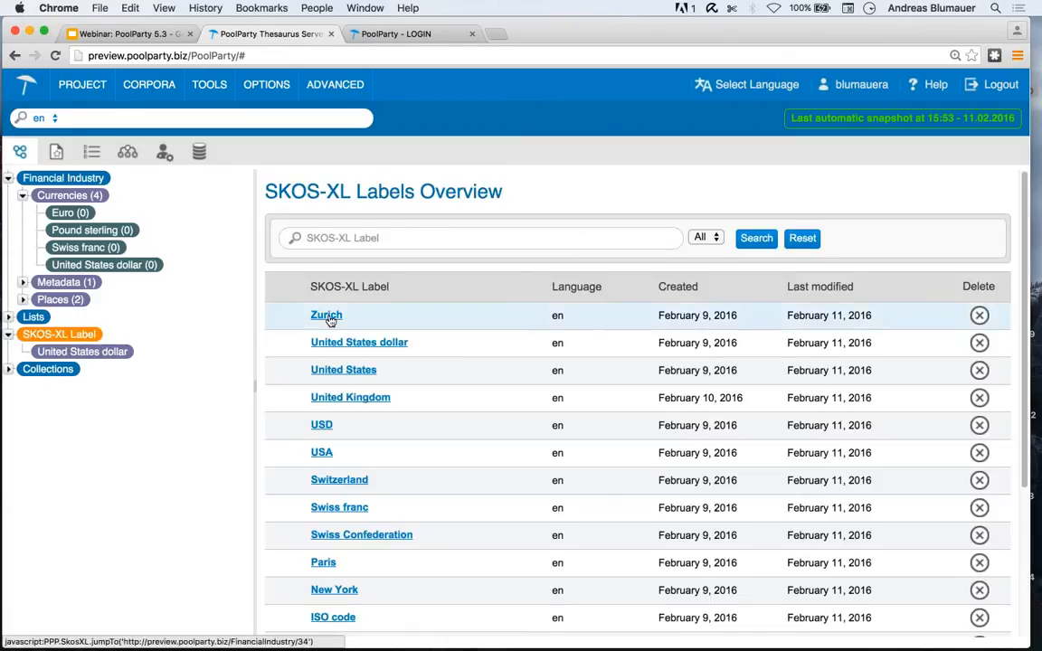
click(372, 290)
click(371, 289)
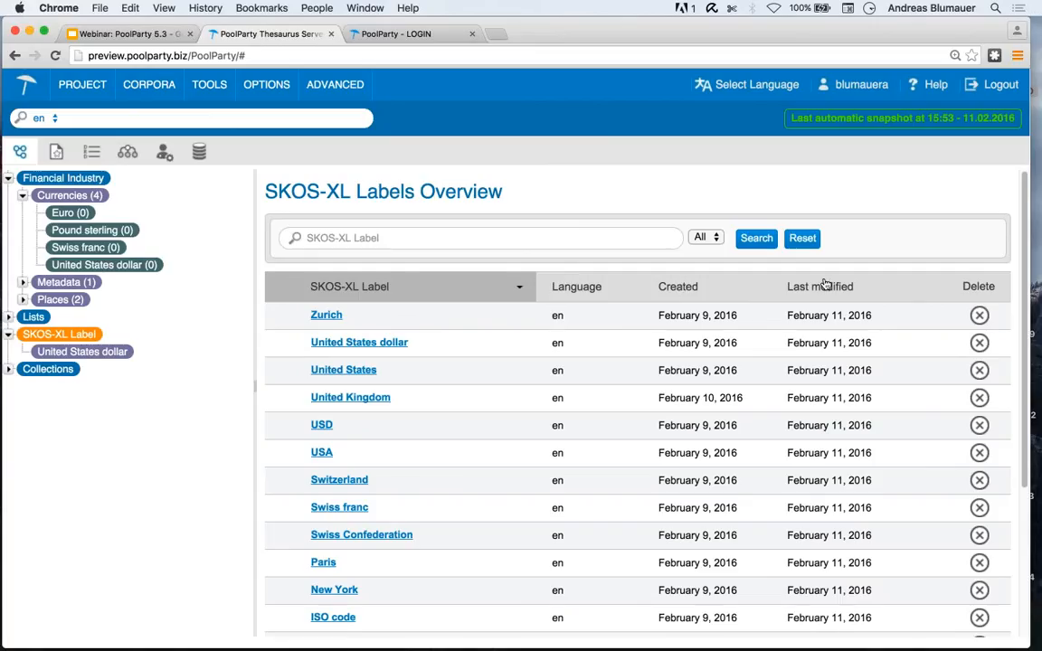
Search the SKOS-XL labels overview for "Swiss" with a capital S.
click(328, 237)
text(swiss)
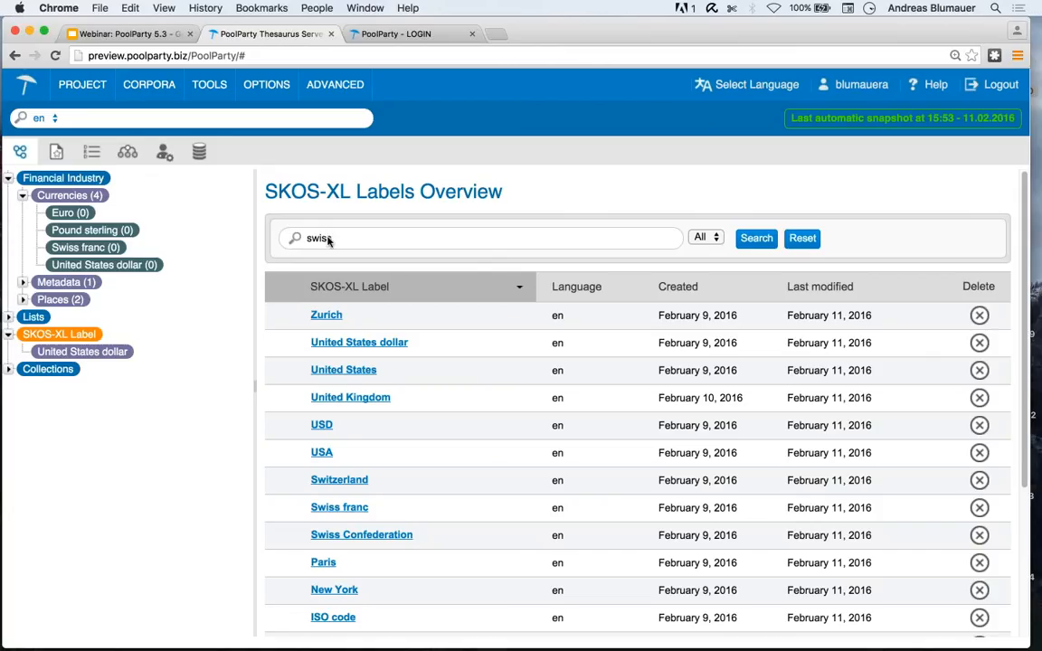
click(750, 238)
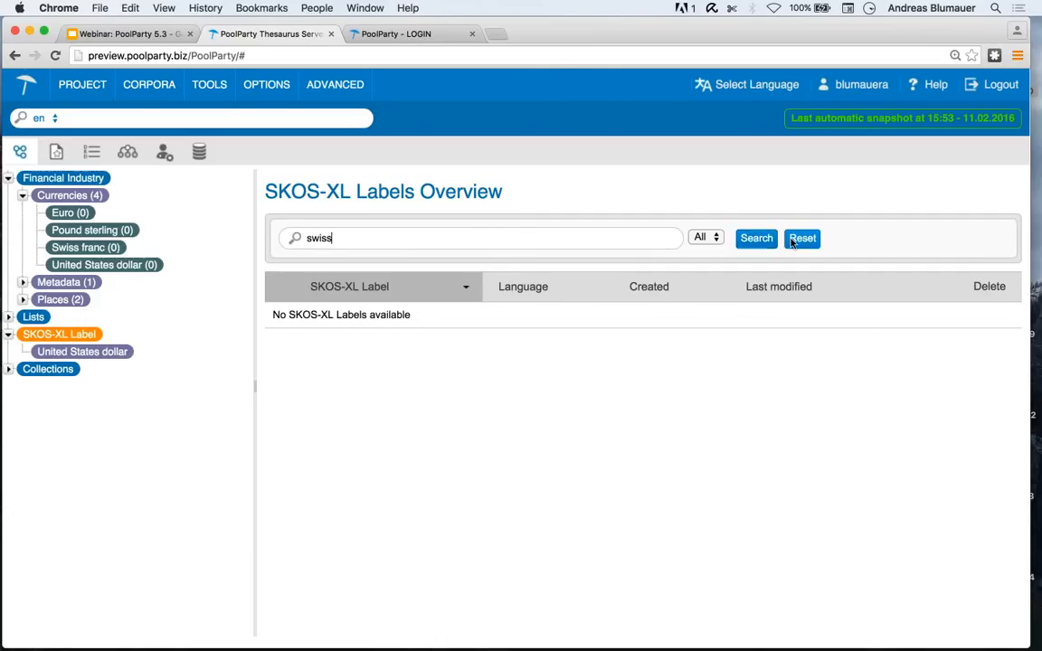
click(312, 238)
key(BackSpace)
text(S)
click(766, 238)
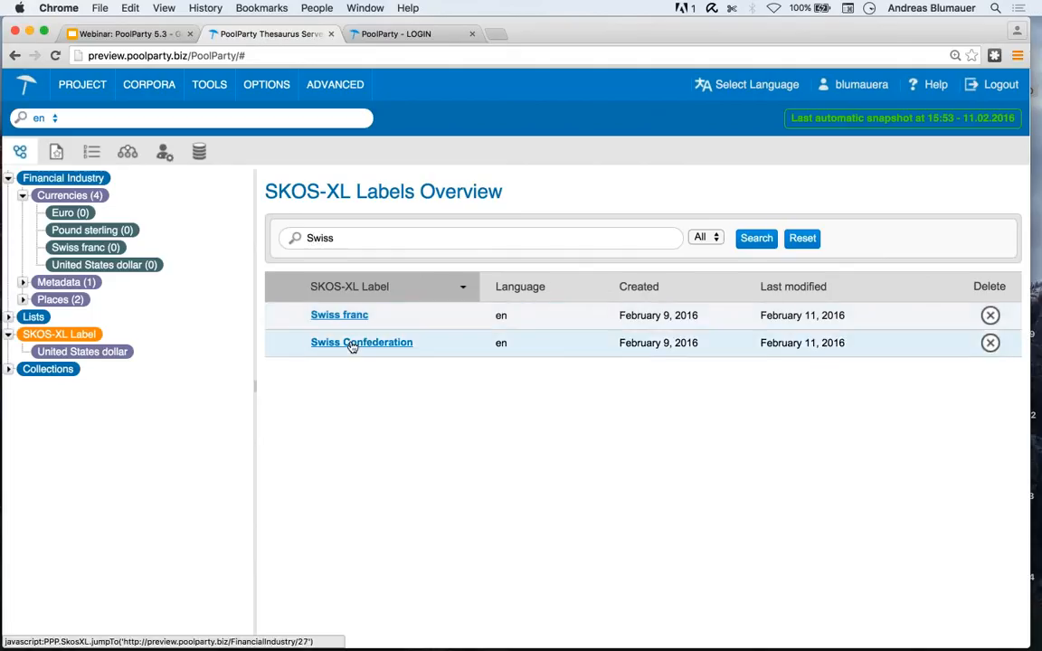
Open the Swiss Confederation label and follow its label relation to the Switzerland label.
click(351, 344)
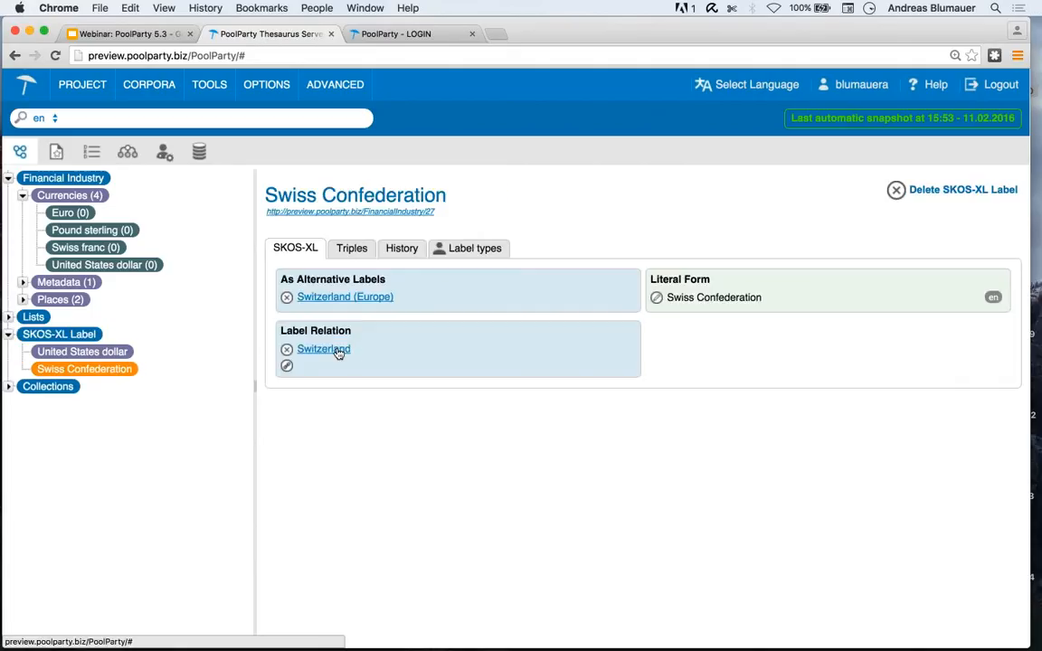
click(338, 350)
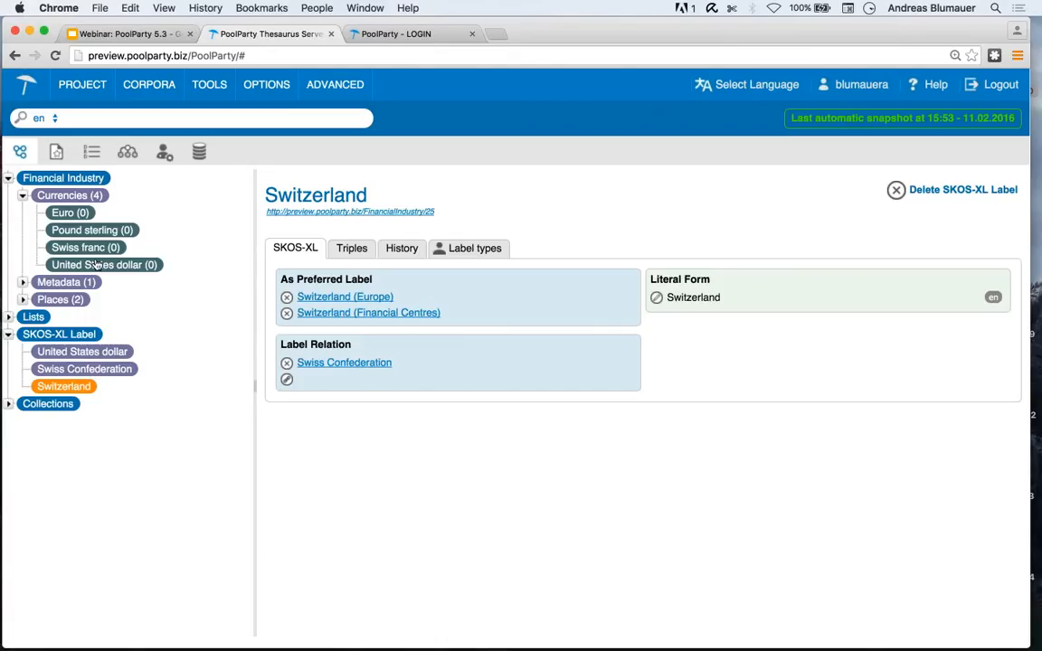
Convert the preferred label of the Pound sterling concept to a SKOS-XL label.
click(101, 232)
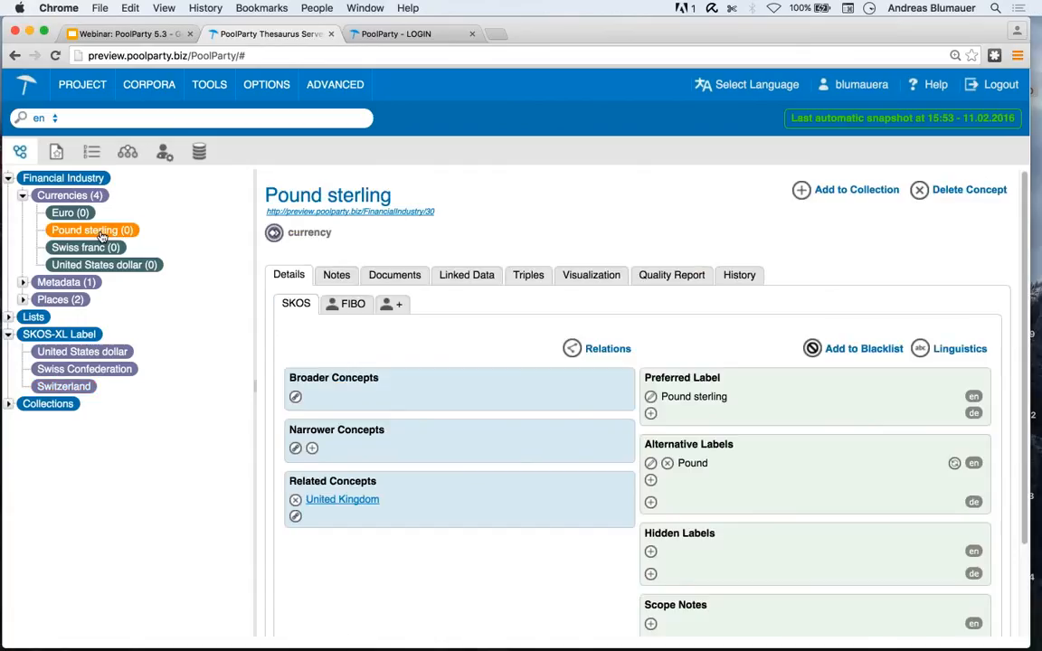
click(650, 396)
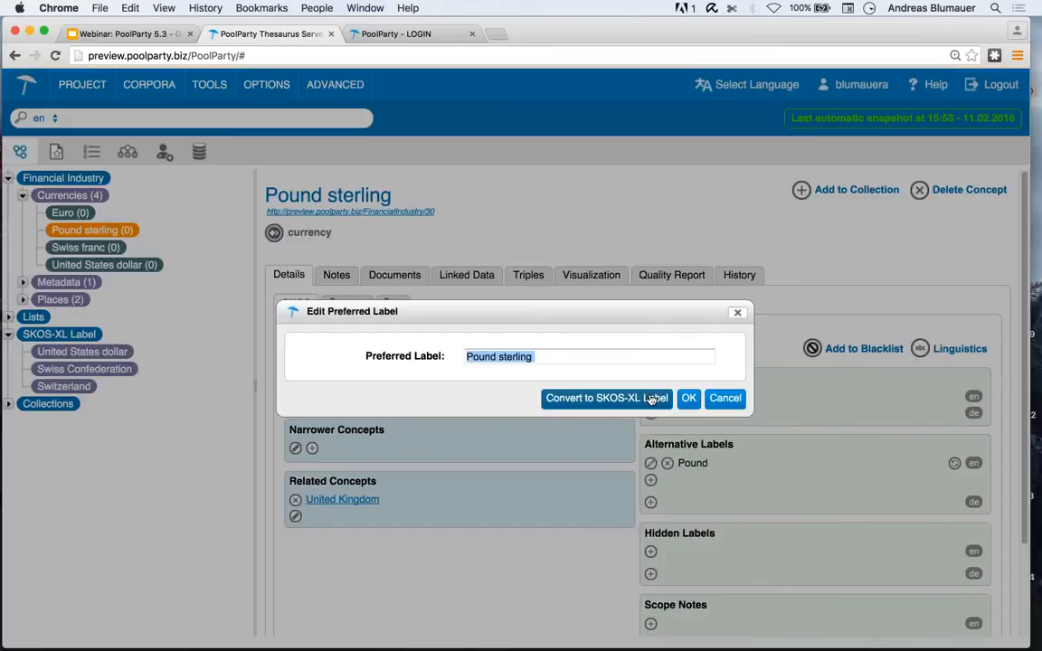
click(586, 399)
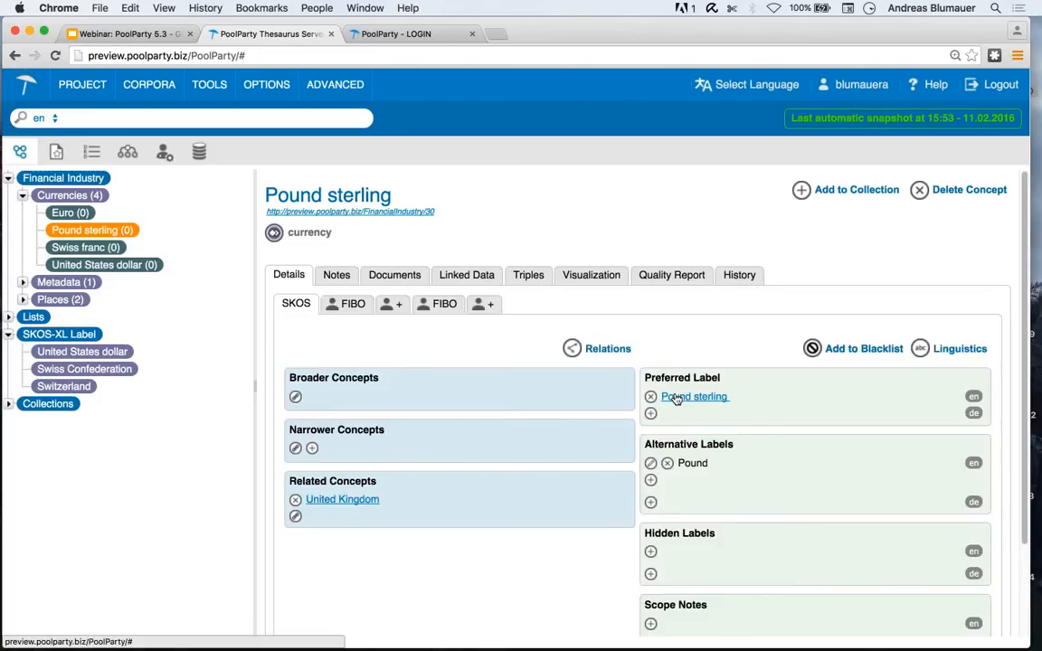
Open the Pound sterling SKOS-XL label and examine its URI and available label types.
click(677, 399)
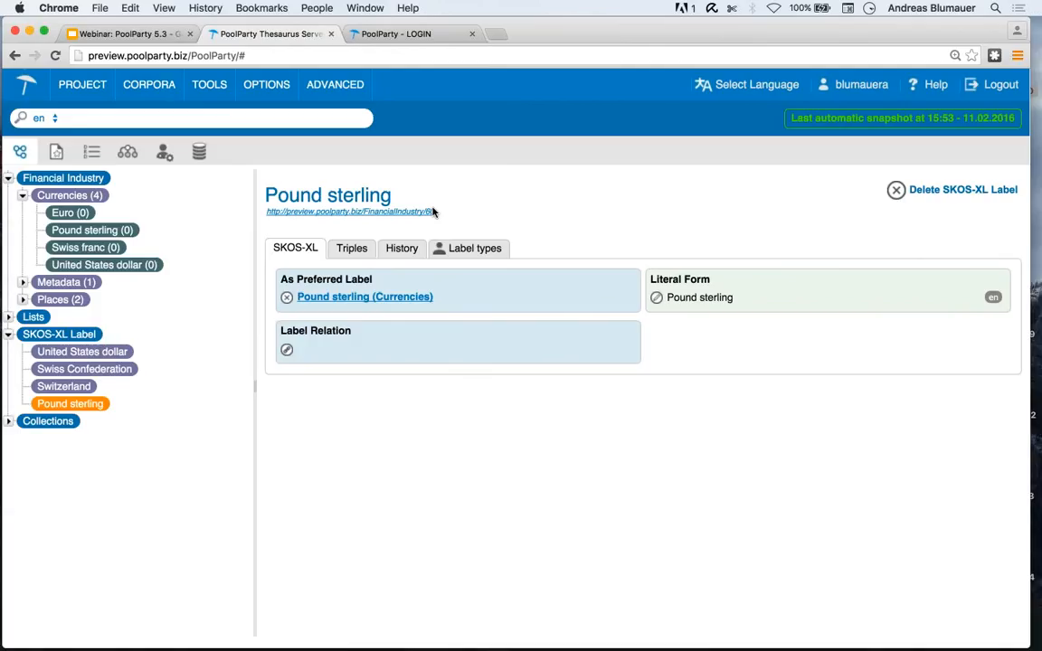
drag(434, 211, 269, 212)
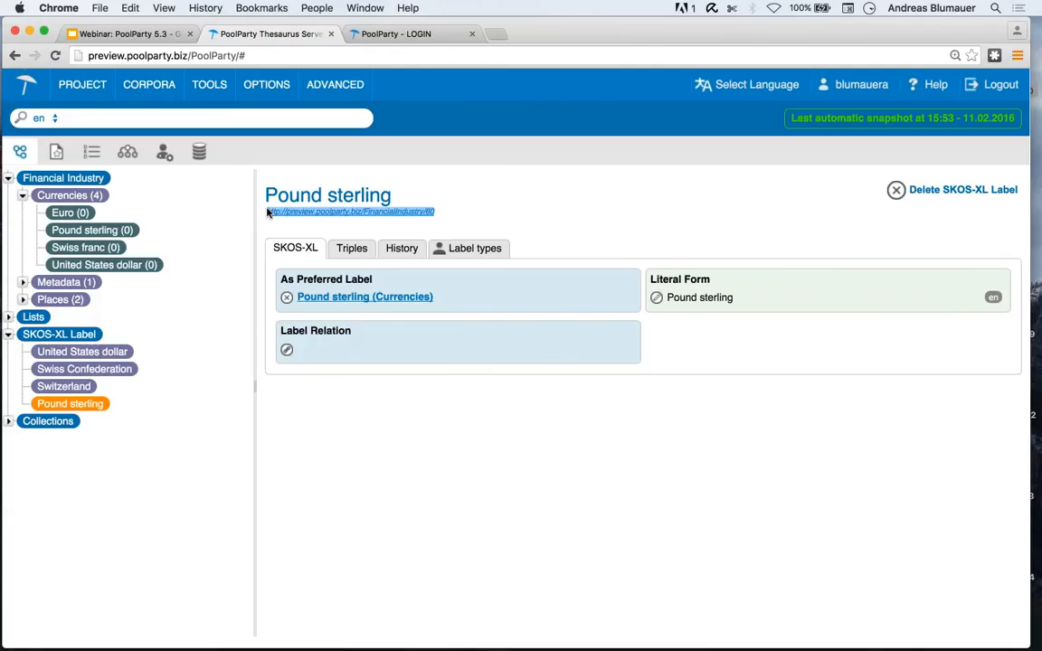
click(489, 257)
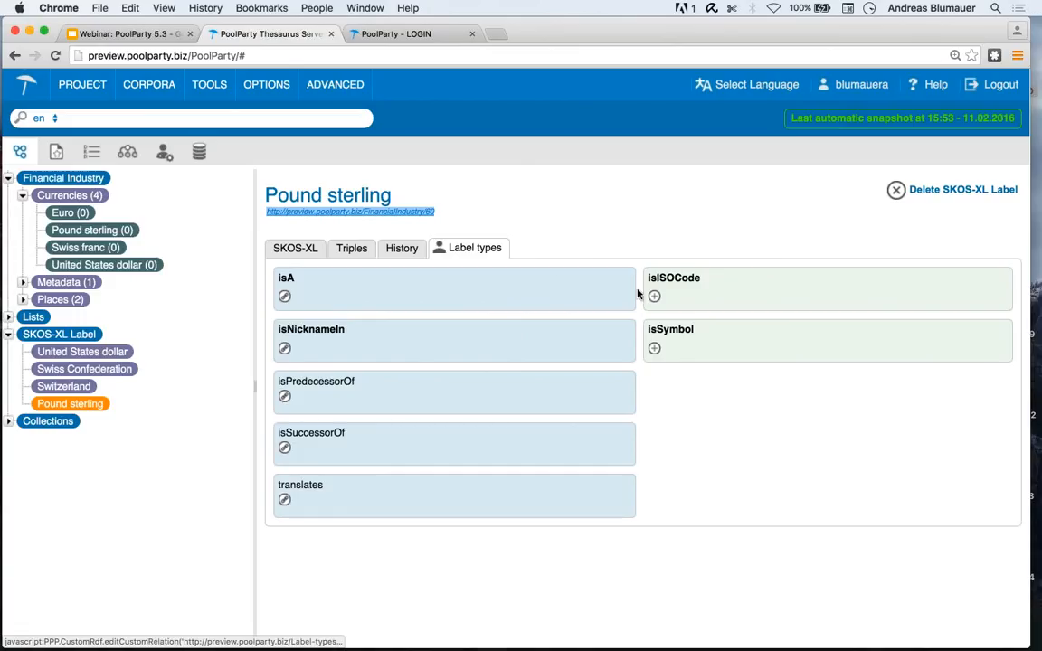
Add the English alternative label "GBP" to the Pound sterling concept and convert it to a SKOS-XL label.
click(93, 232)
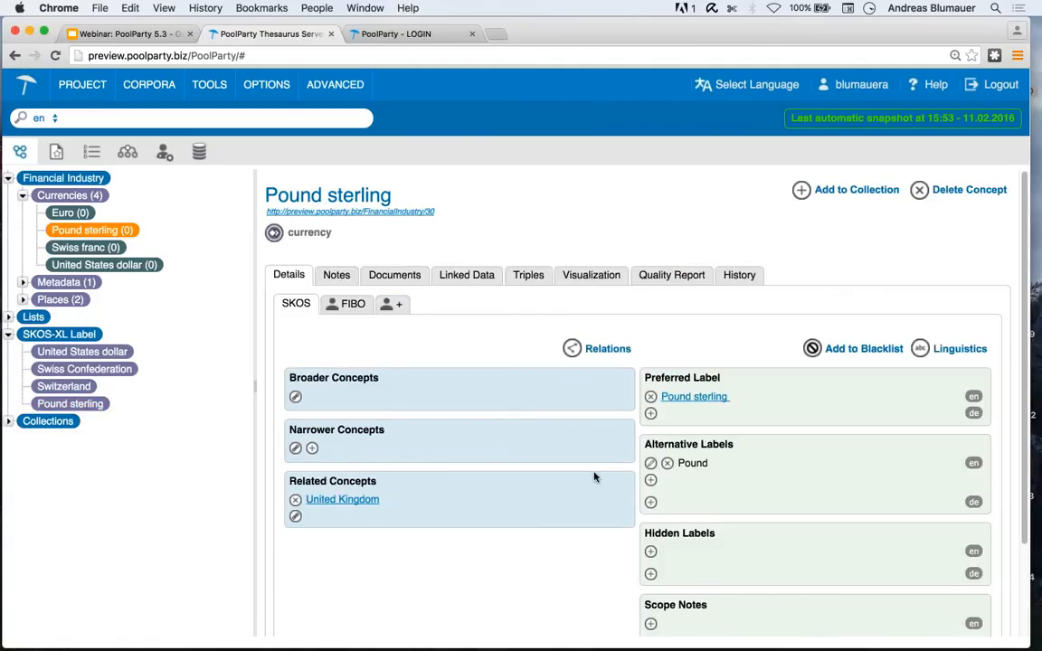
click(650, 480)
text(GBP)
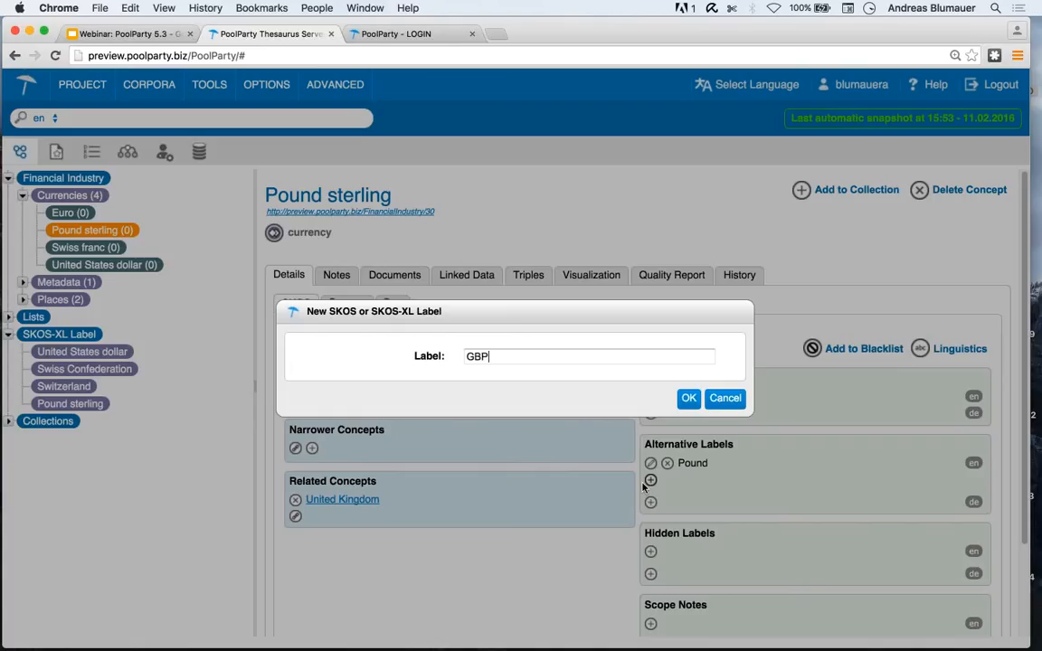
key(Return)
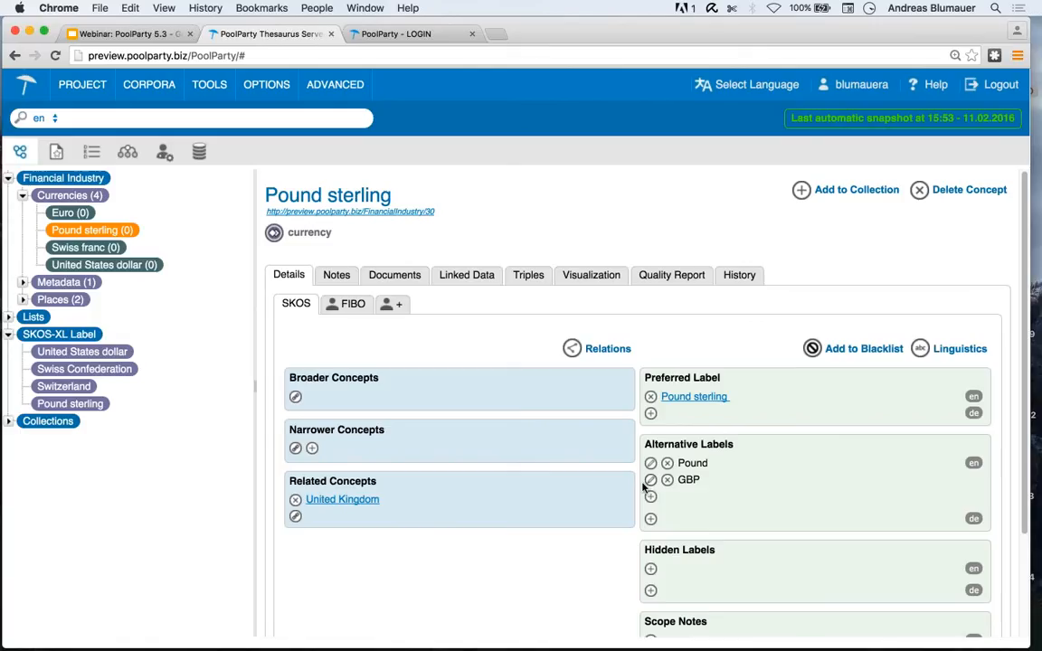
click(650, 480)
key(Escape)
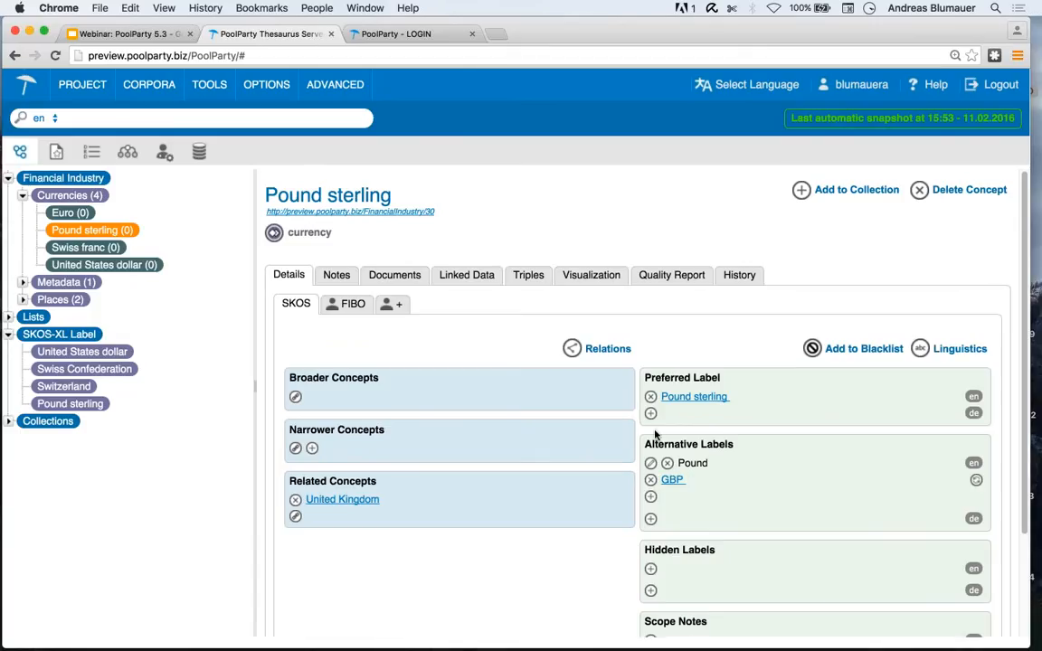
Open the GBP SKOS-XL label and set its isISOCode label type to true.
click(672, 479)
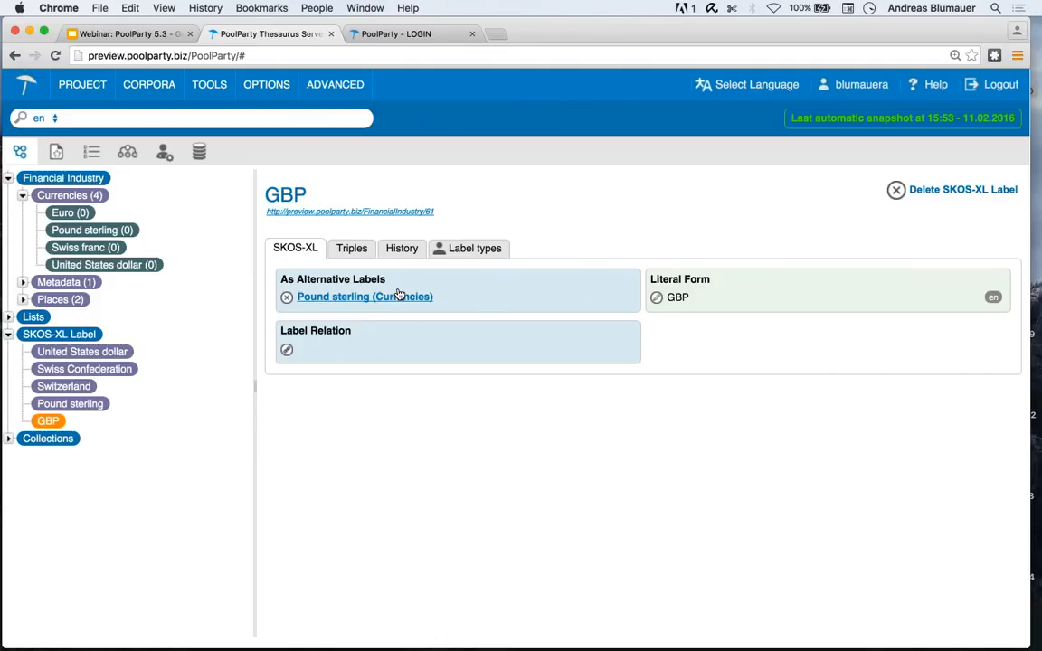
click(471, 249)
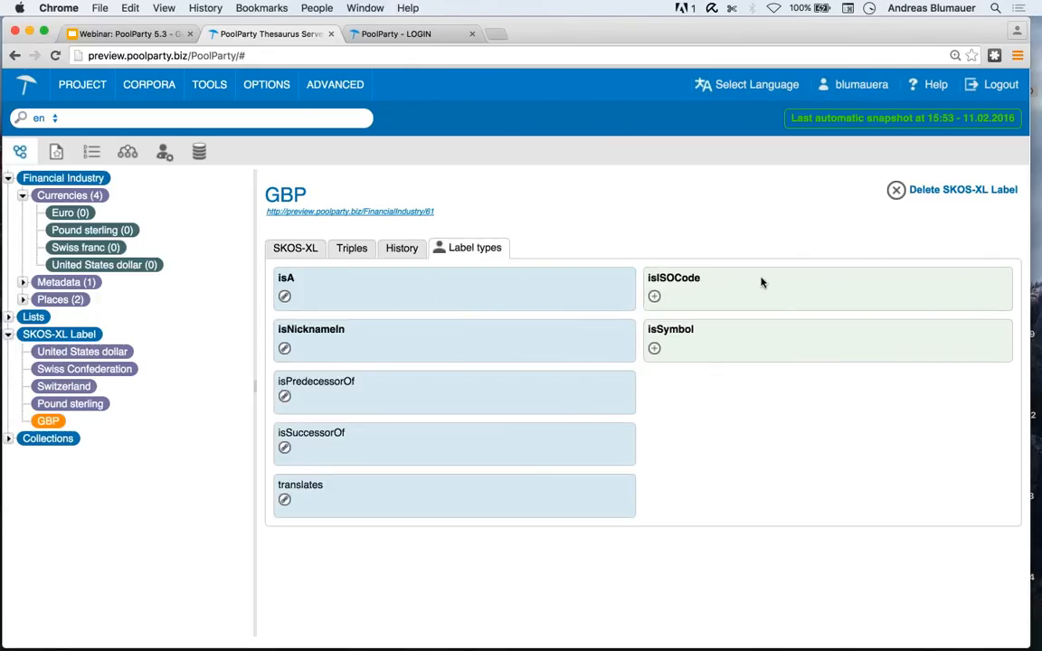
click(688, 302)
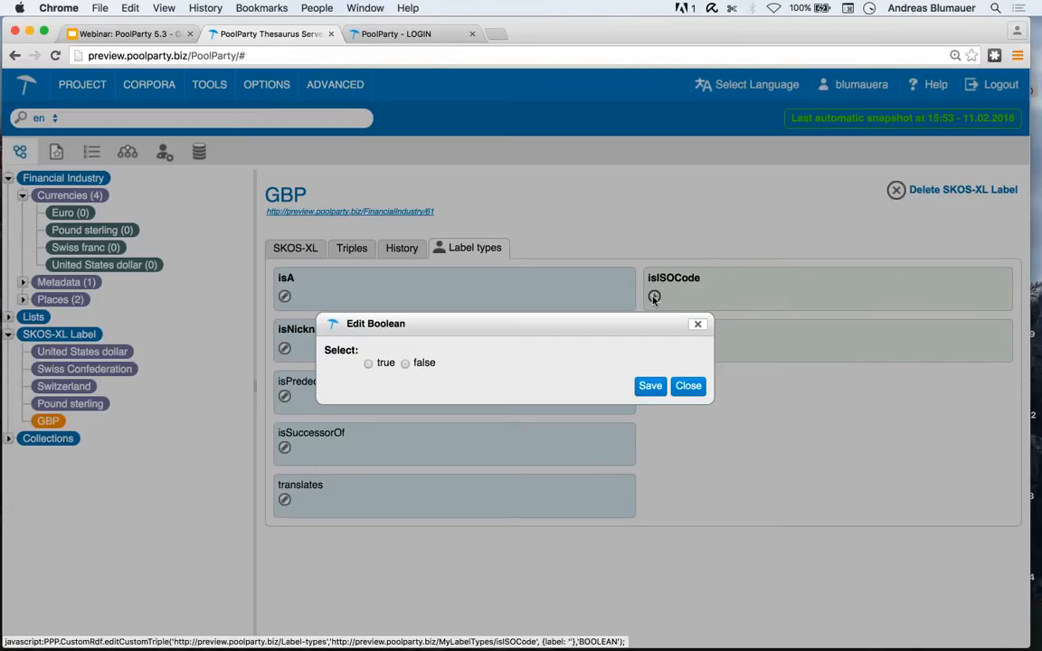
click(368, 363)
click(648, 394)
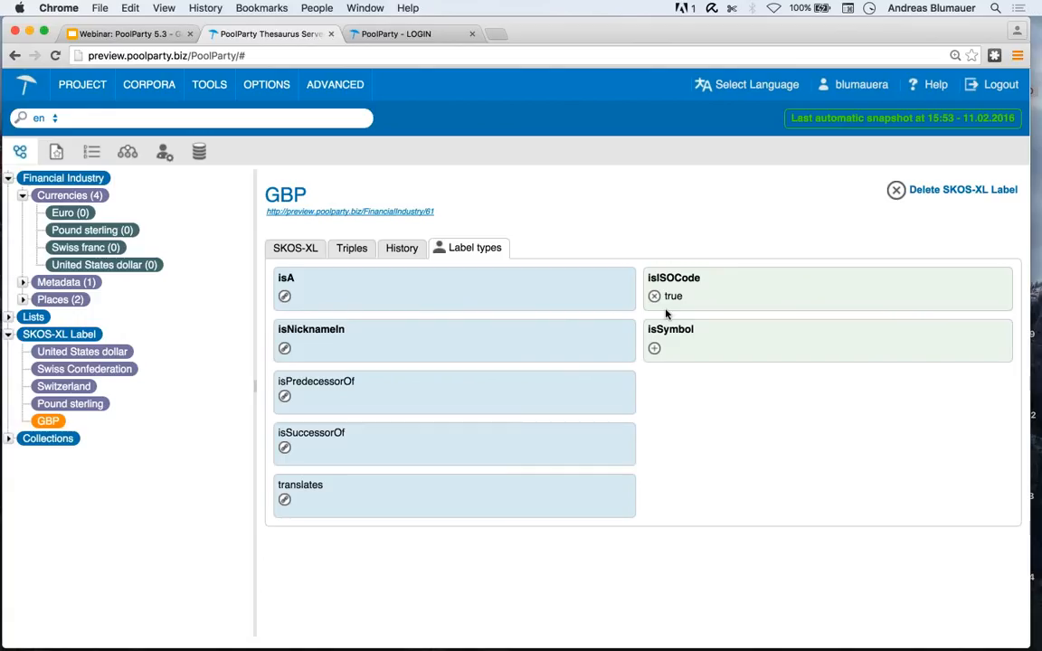
Switch to the webinar presentation, show the "SKOS-XL and Workflows" slide and return to PoolParty.
click(128, 34)
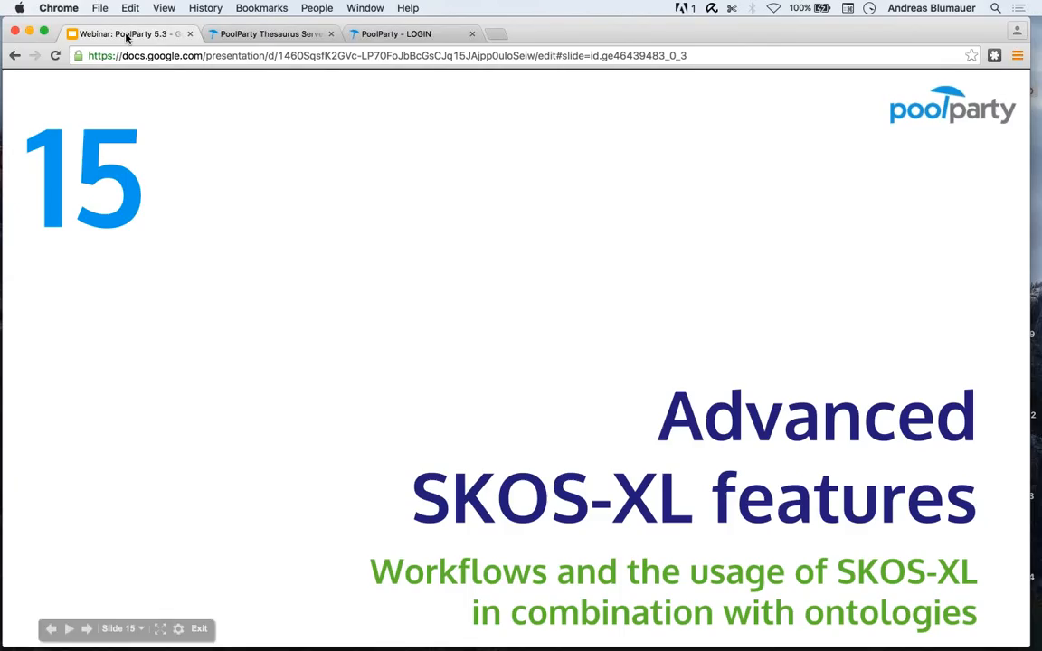
click(407, 345)
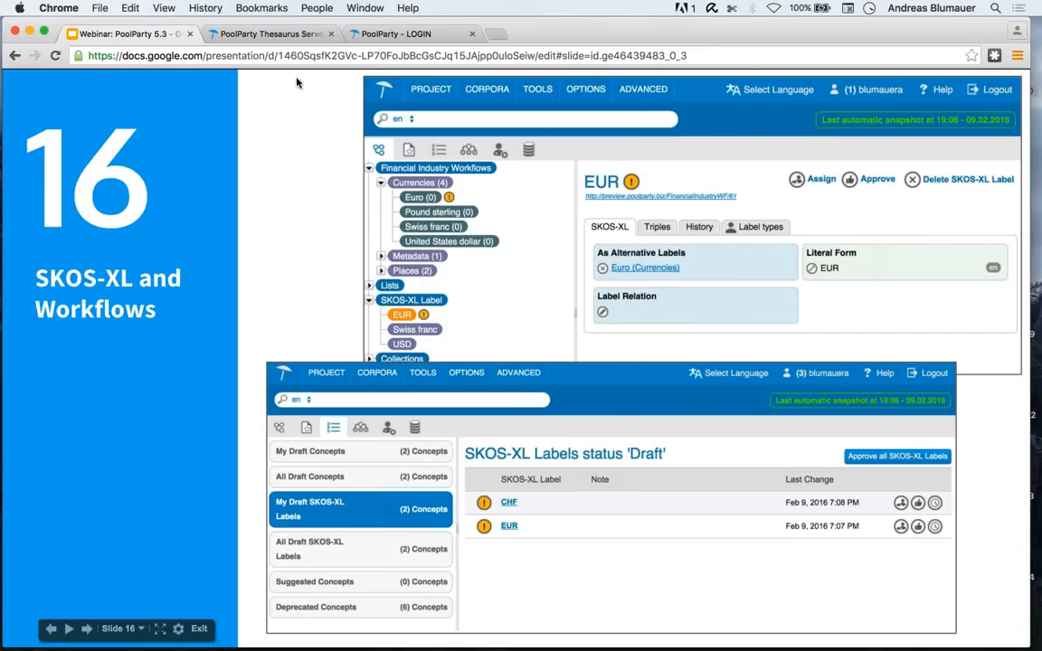
click(293, 38)
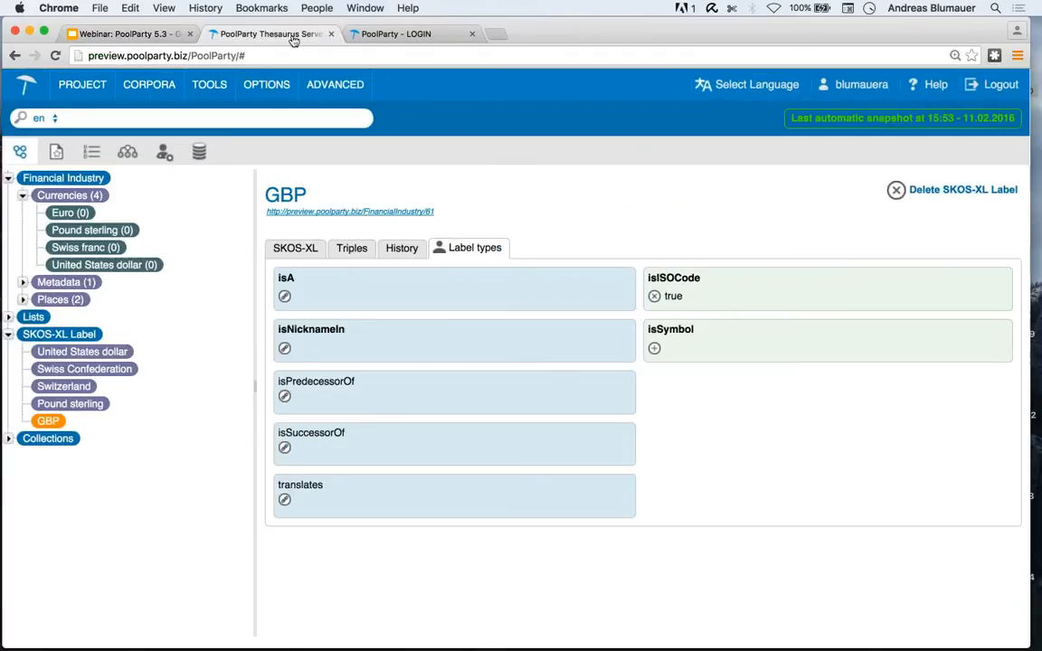
Open the recently used project Financial Industry Workflows and expand its Metadata and Currencies concept schemes.
click(81, 84)
mouse_move(181, 141)
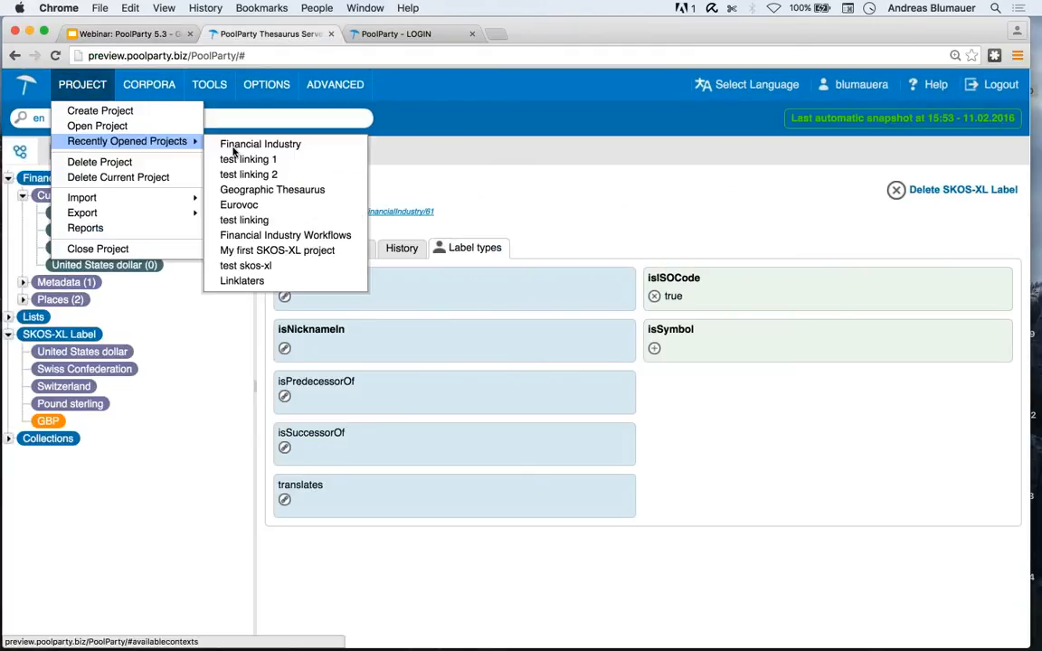
click(256, 235)
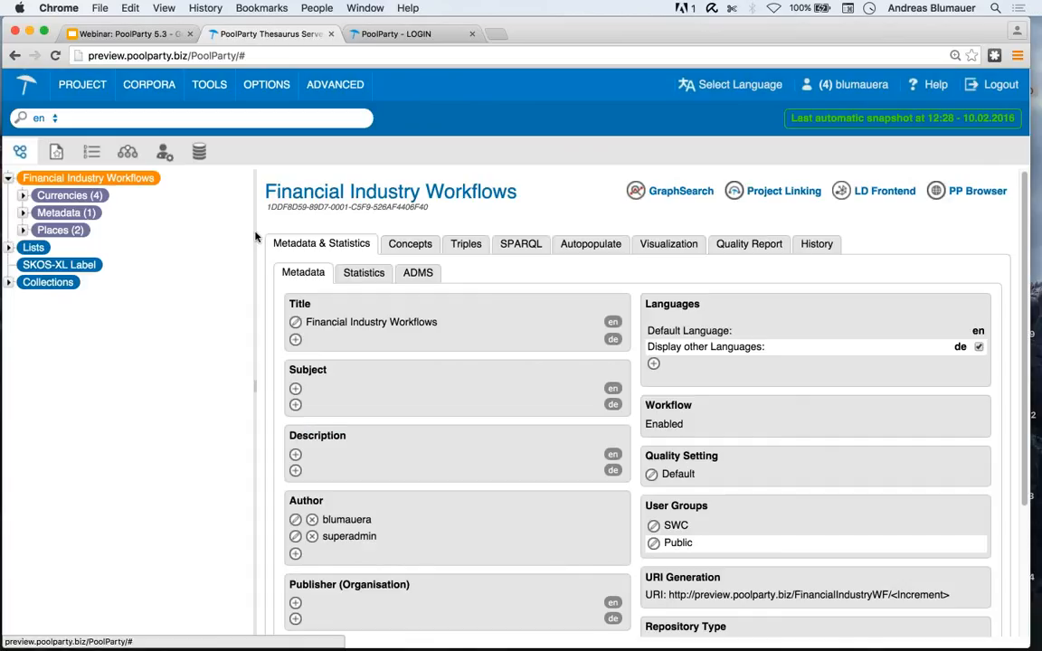
click(23, 212)
click(23, 196)
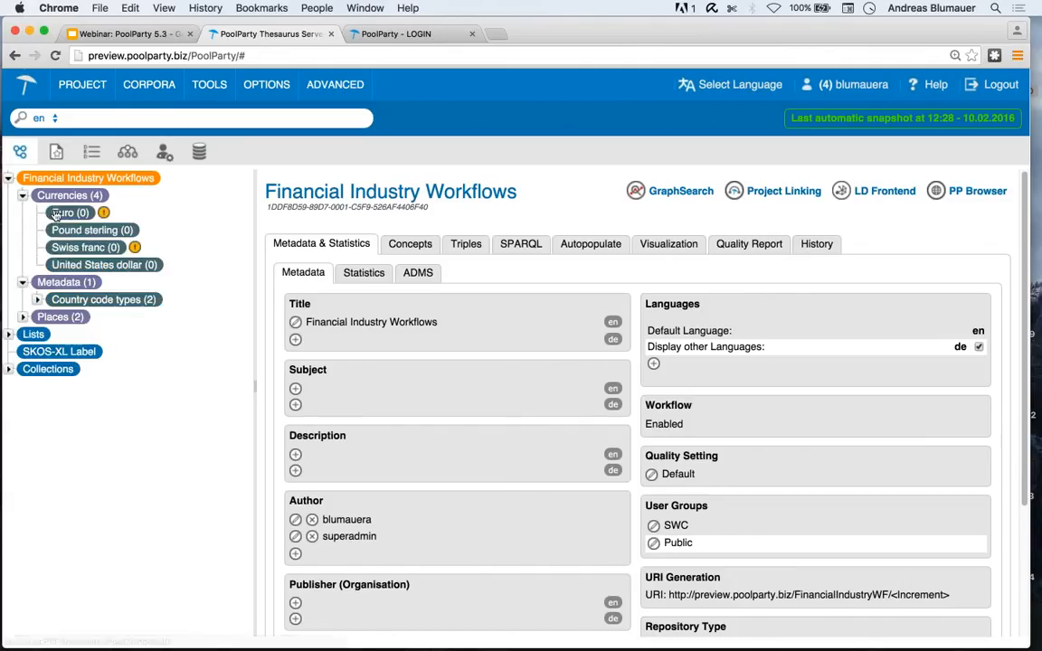
Examine the project's workflow settings for how SKOS-XL label and relation changes affect concept status.
click(316, 88)
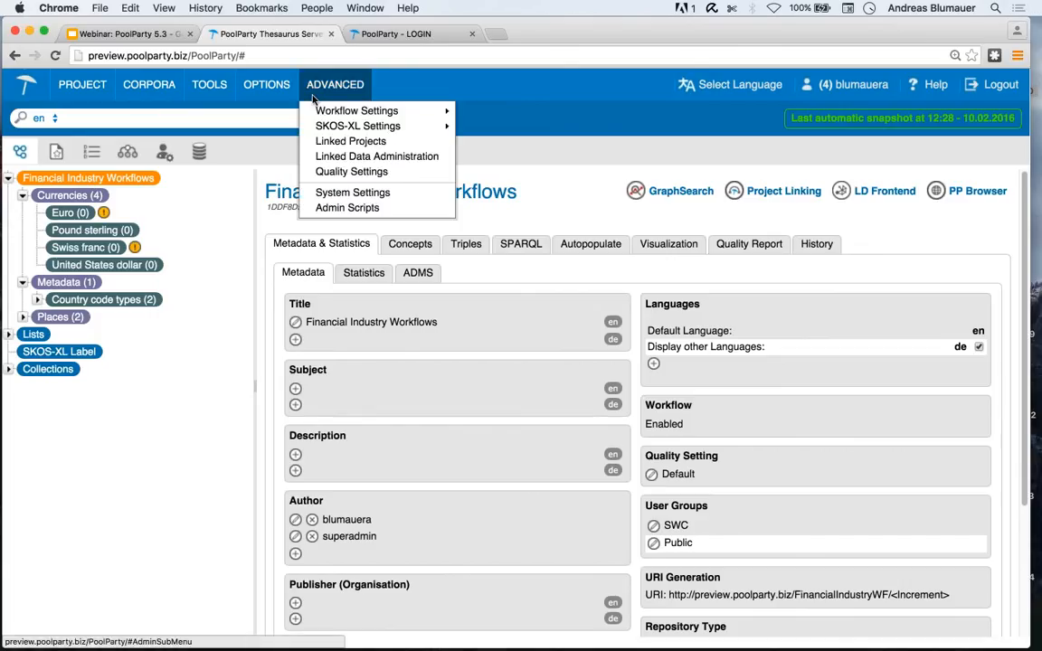
mouse_move(318, 113)
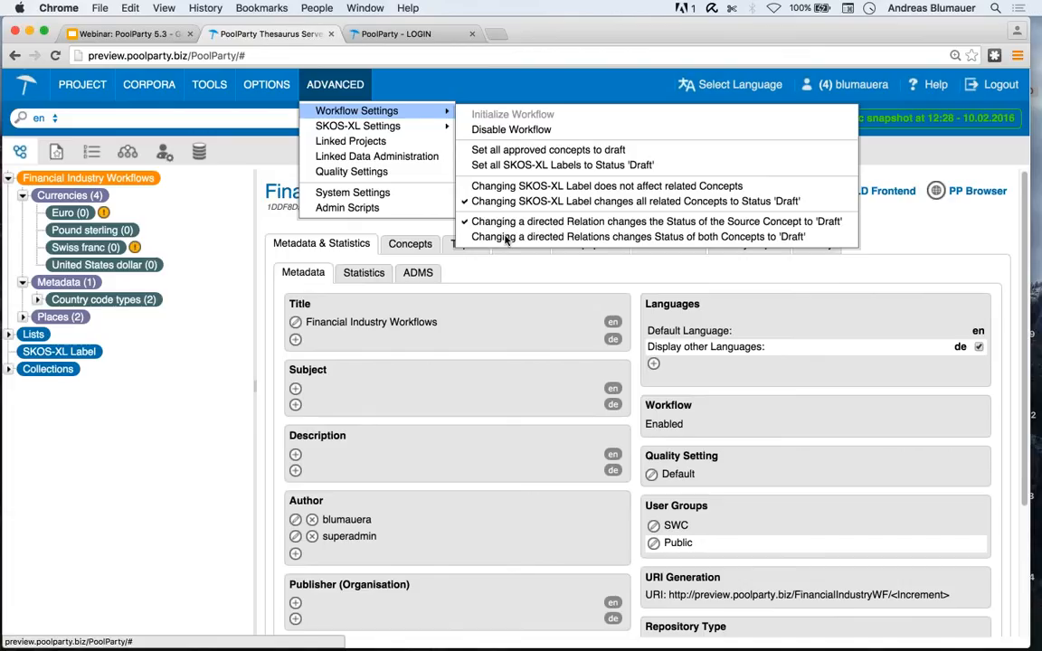
Bring up the draft concepts overview and review the change history of the Swiss franc concept.
click(91, 152)
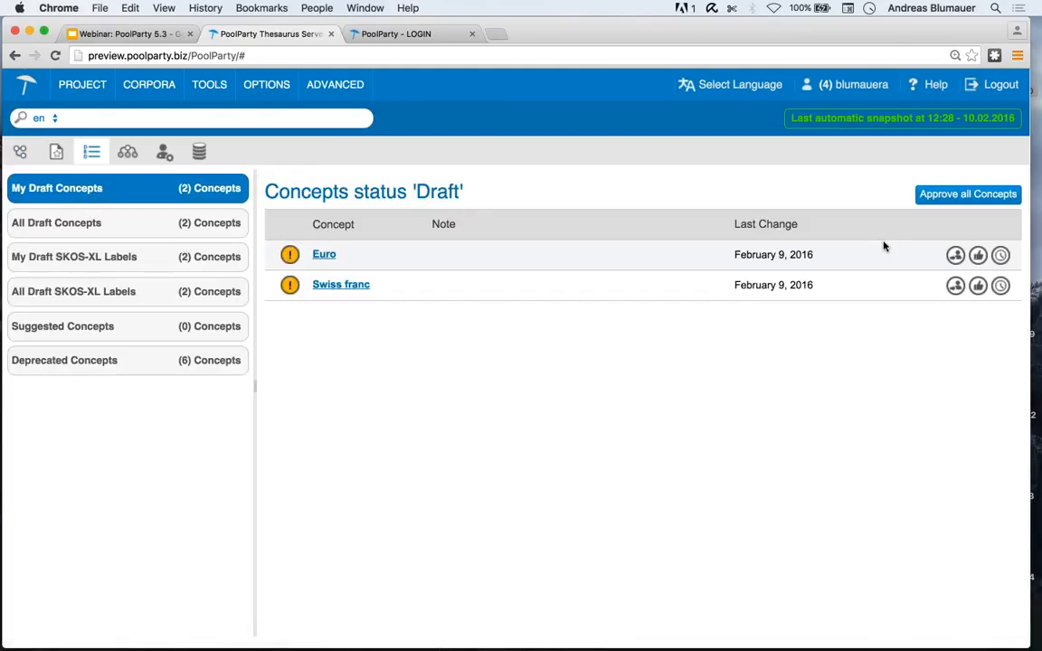
click(1000, 286)
scroll(499, 301, down, 5)
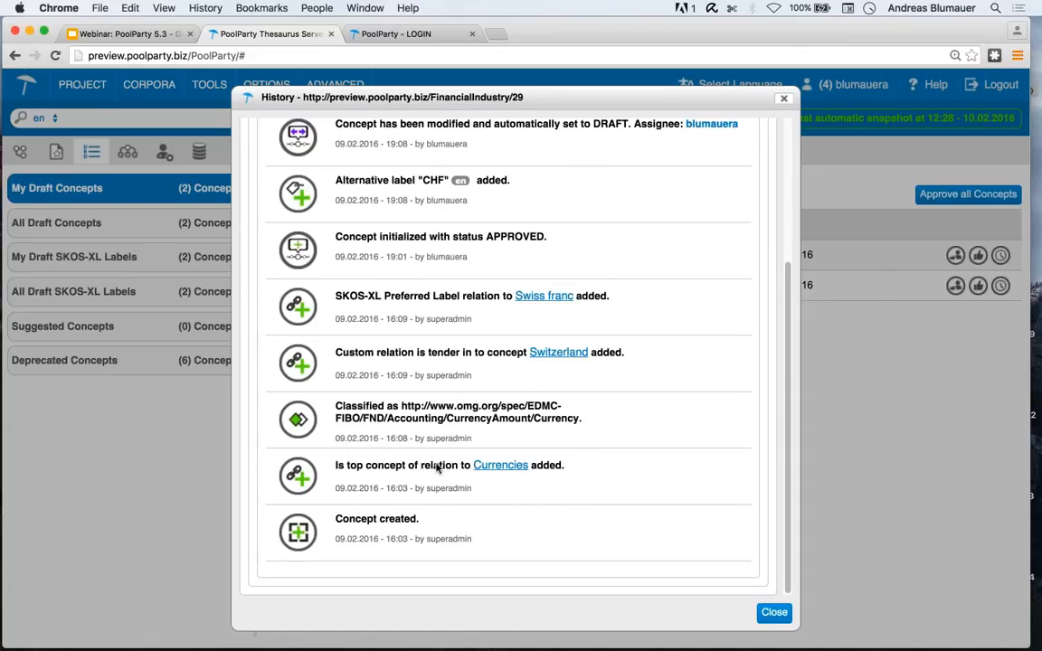
scroll(436, 467, up, 5)
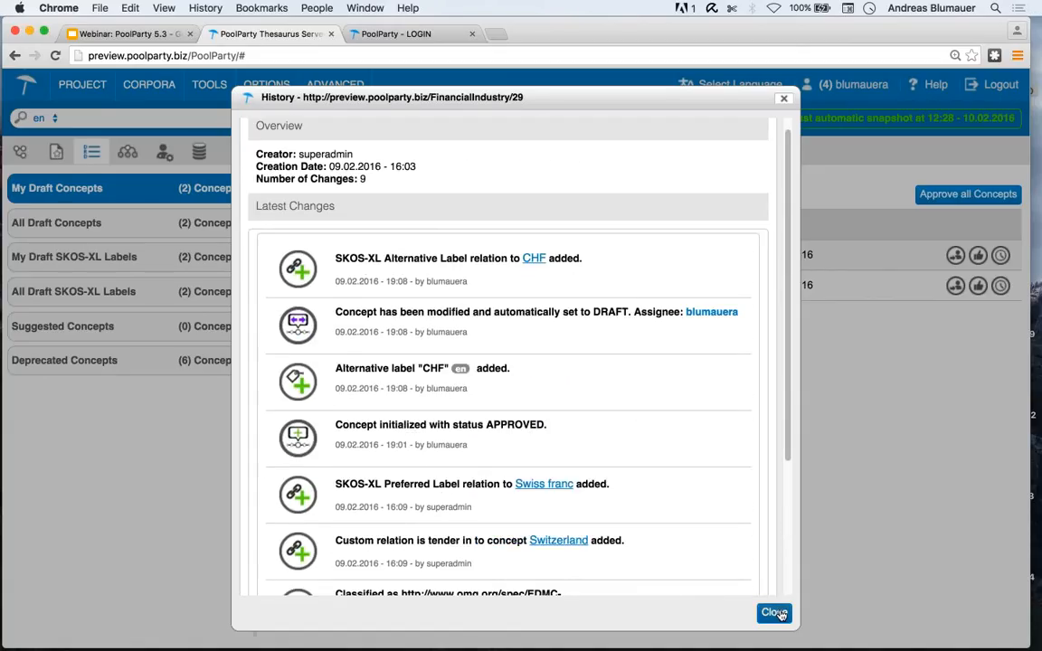
click(774, 613)
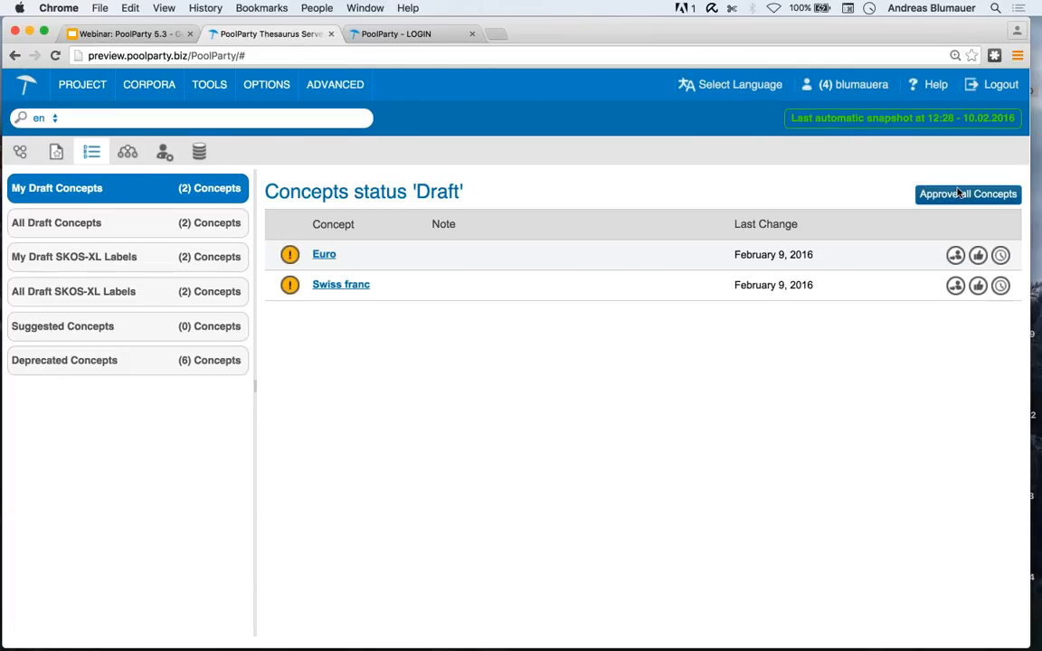
Approve the draft Swiss franc concept with the workflow note "okay, all done.".
click(978, 286)
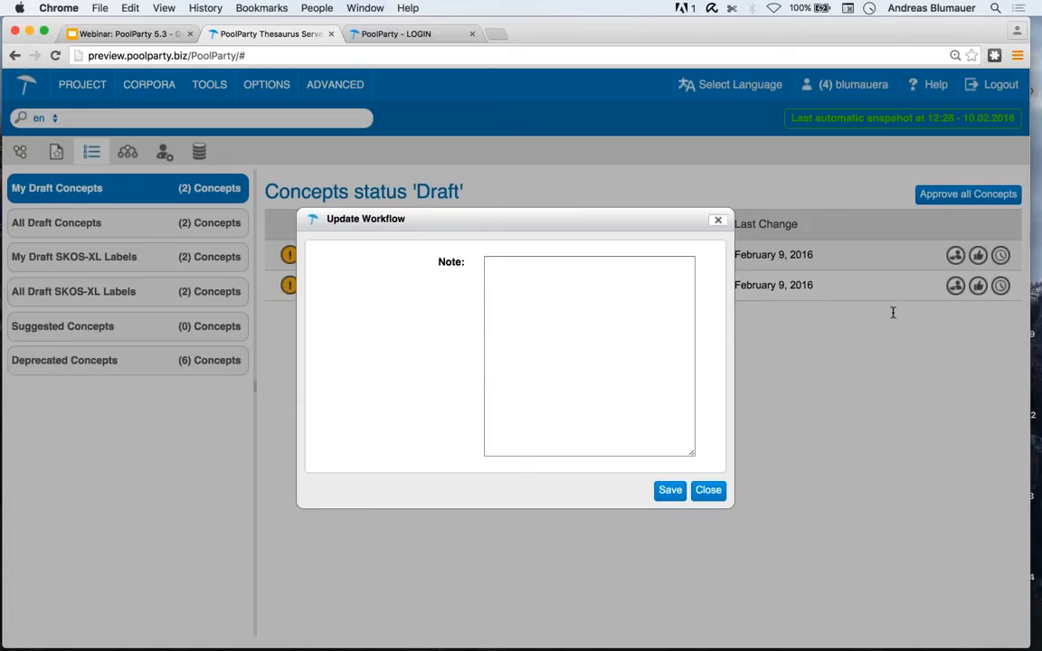
text(okay, all done.)
key(Return)
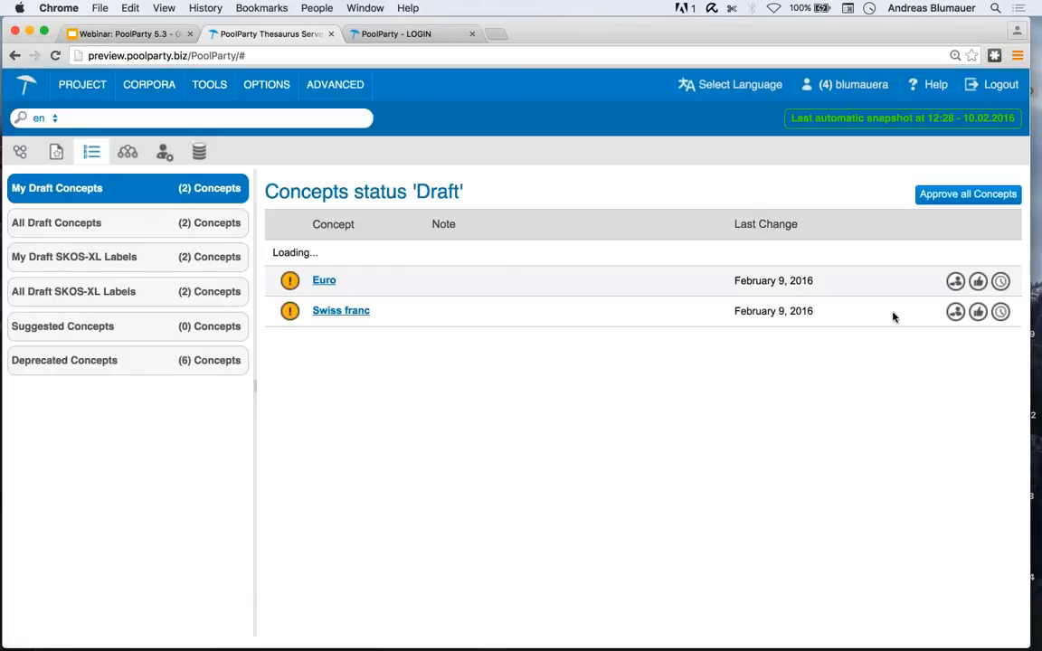
Approve the draft SKOS-XL label CHF with an empty workflow note.
click(150, 265)
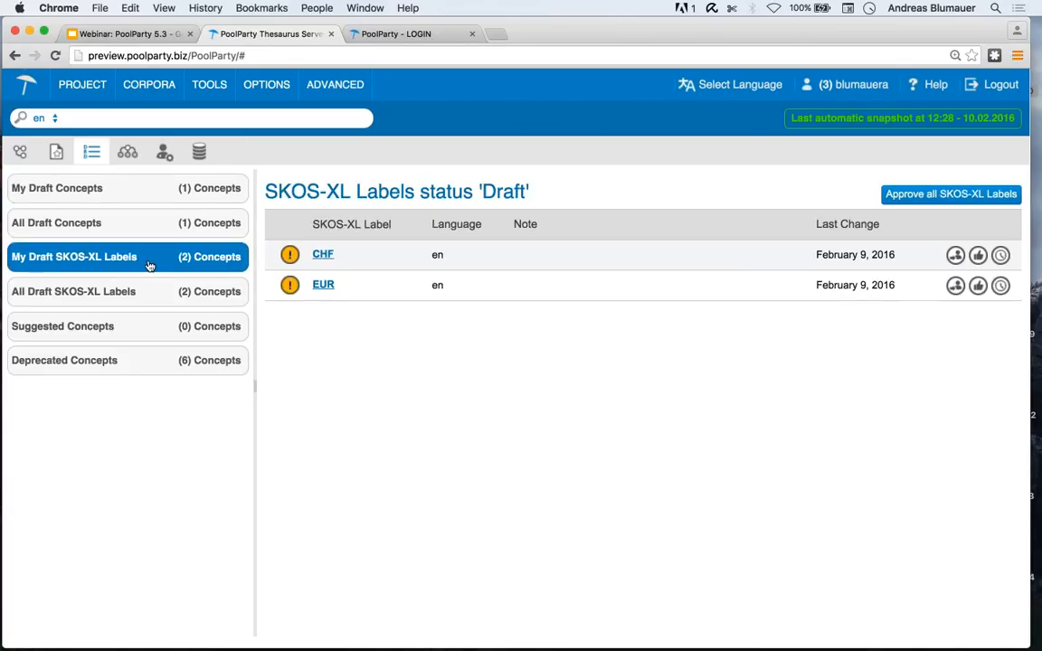
click(978, 255)
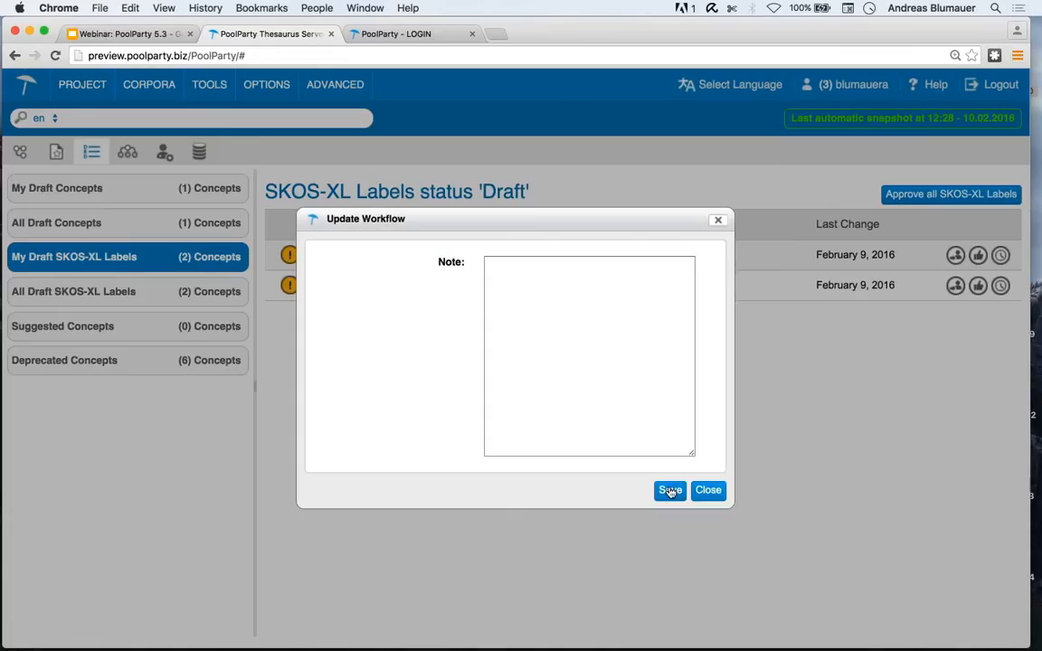
click(668, 491)
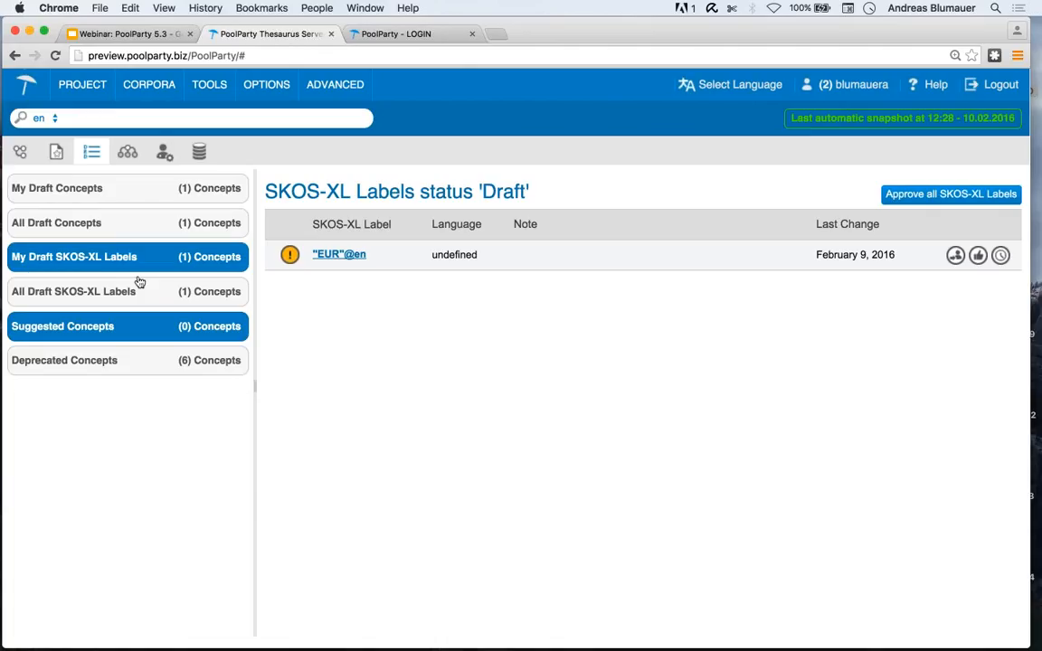
Switch to the webinar presentation and advance through the workflow rules slide to slide 19 on ontology and custom schema management.
click(134, 35)
click(233, 195)
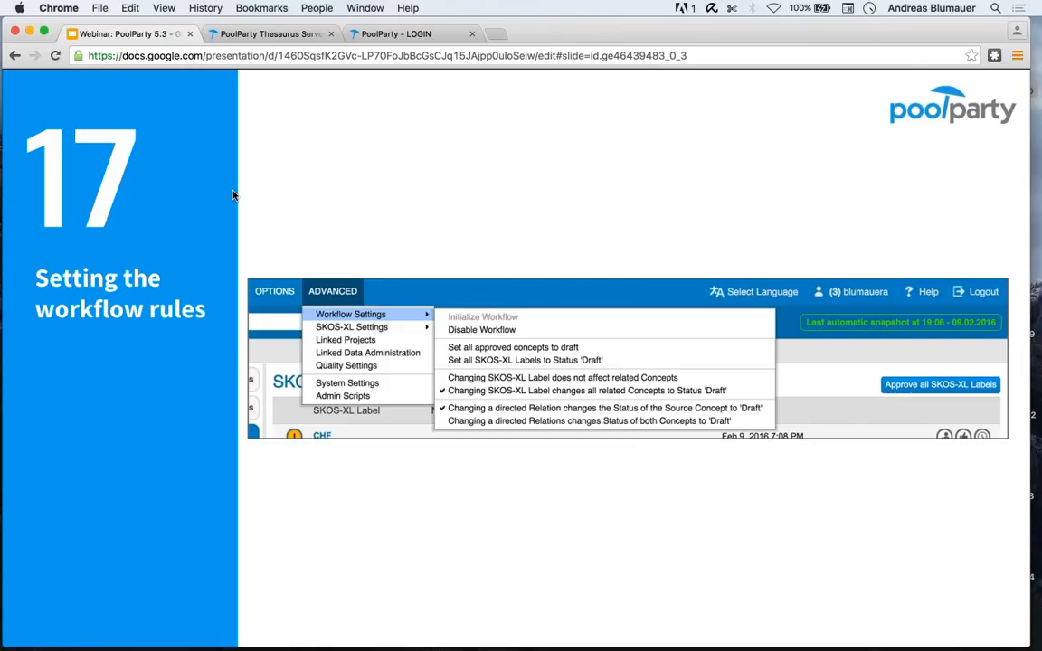
key(Right)
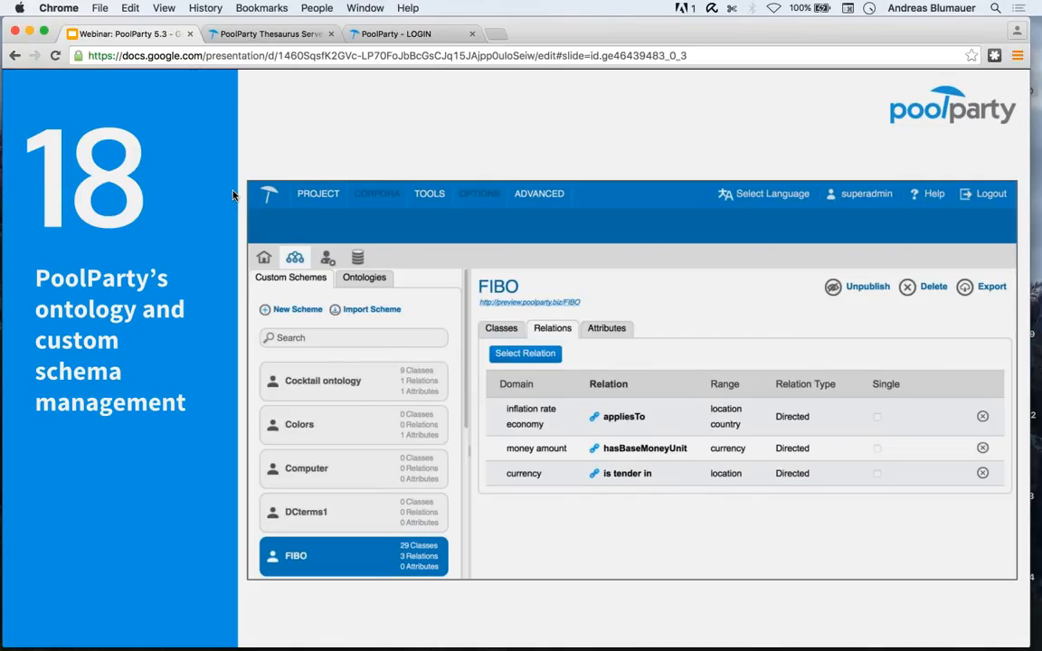
key(Right)
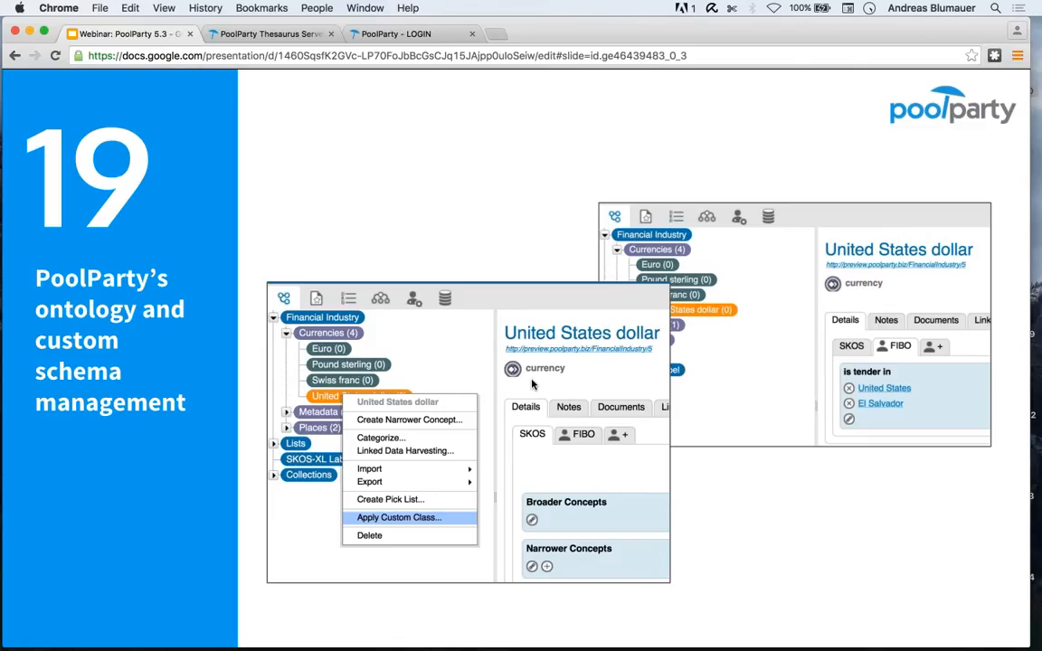
Return to PoolParty, reopen the Financial Industry project and expand its Currencies concept scheme.
click(272, 33)
click(21, 155)
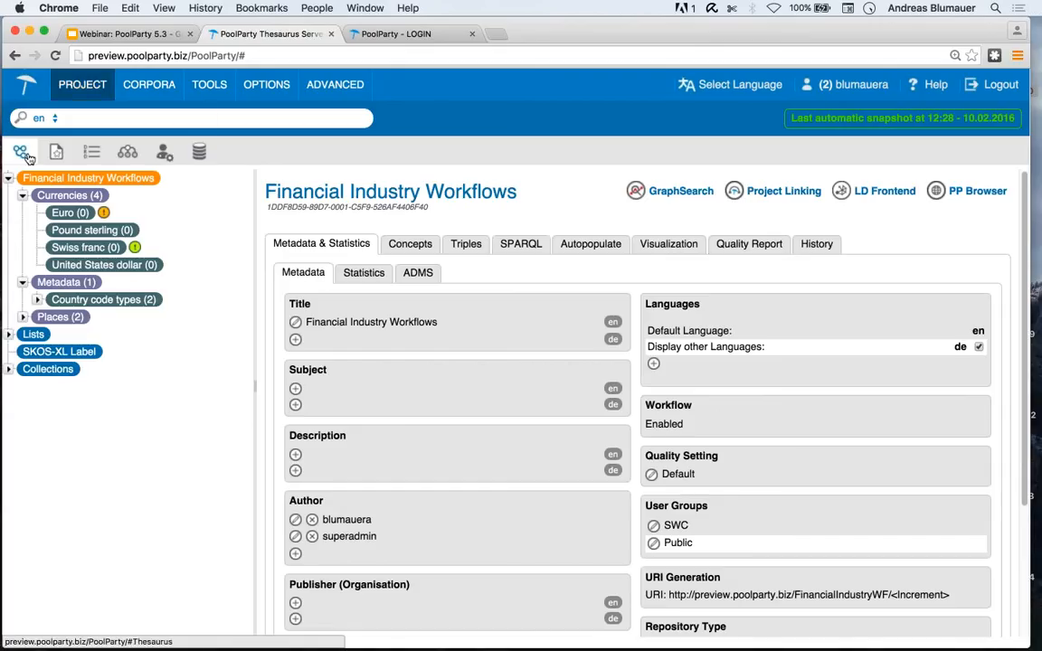
click(83, 84)
mouse_move(167, 142)
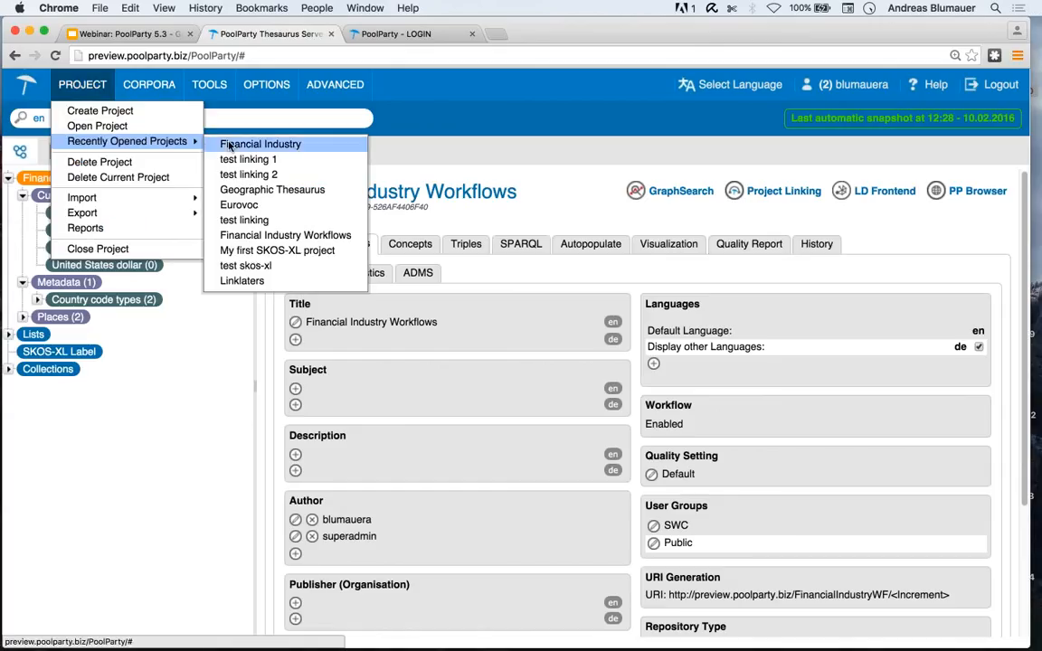
click(230, 147)
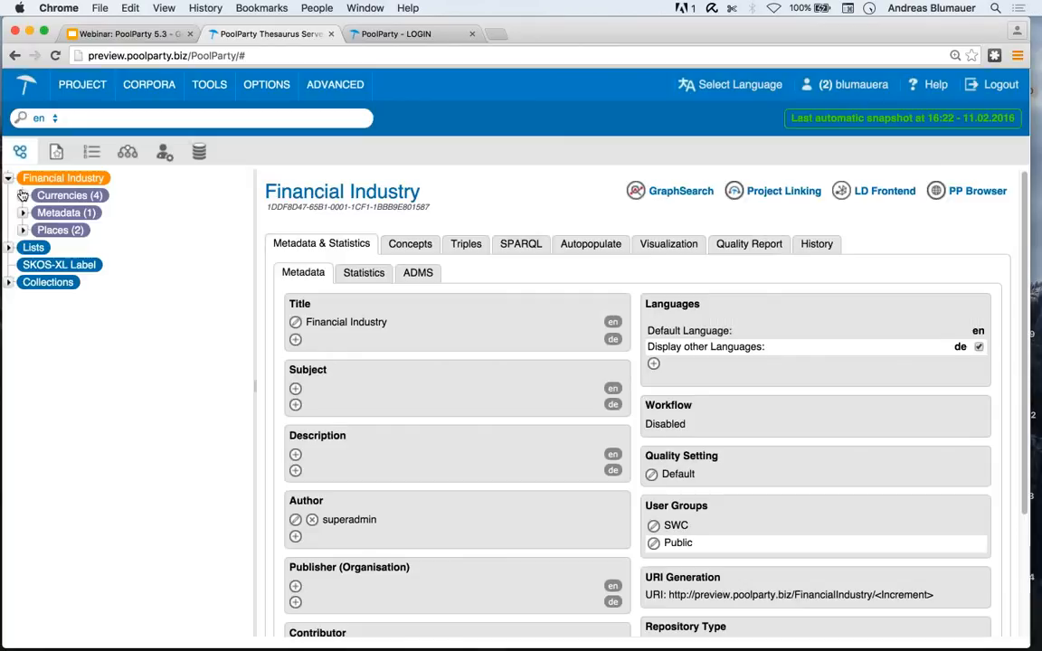
click(23, 195)
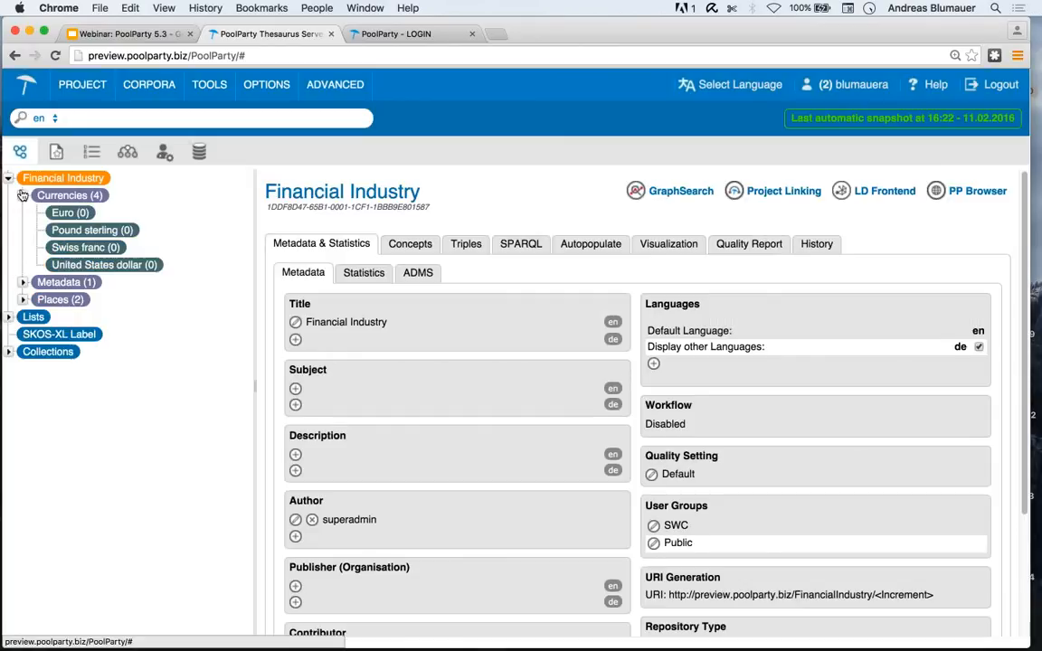
Open the United States dollar concept and examine its FIBO "is tender in" relations.
click(58, 264)
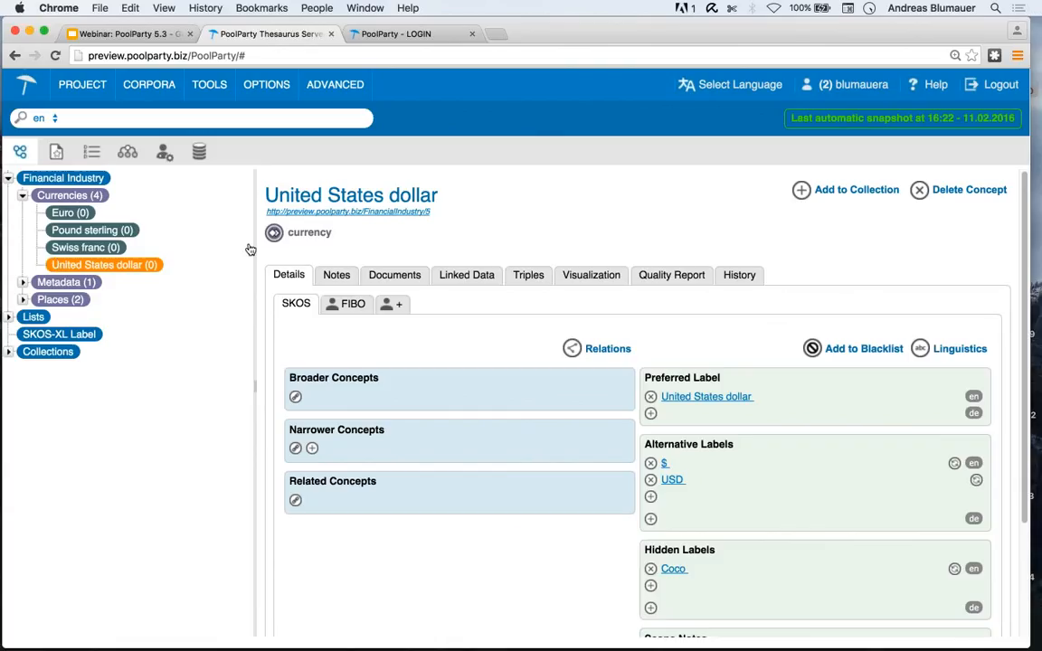
mouse_move(273, 233)
click(347, 308)
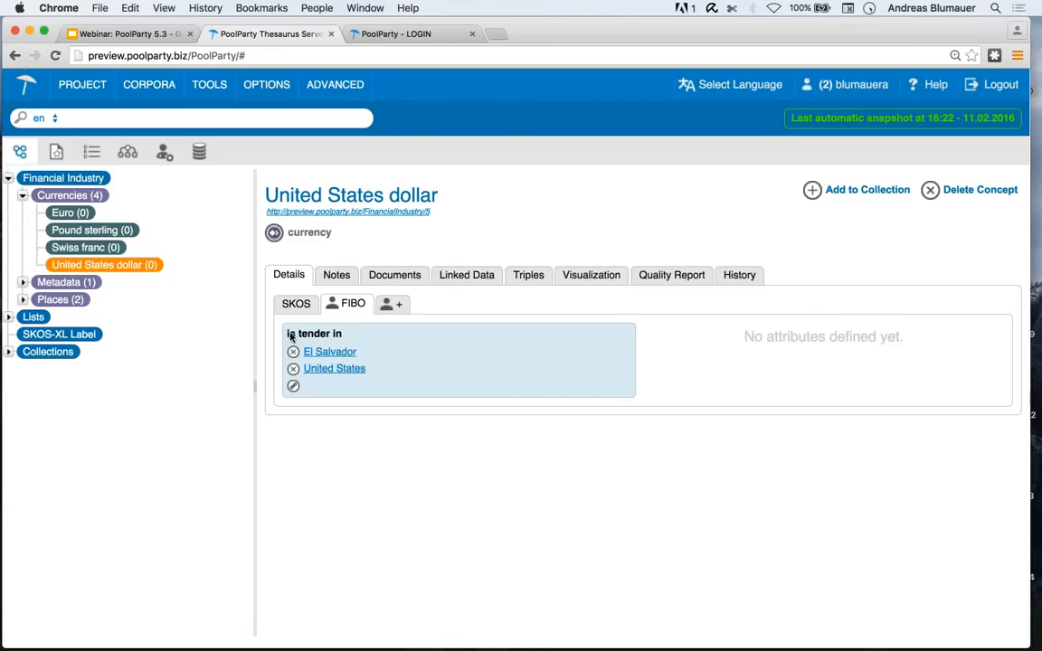
drag(286, 333, 346, 334)
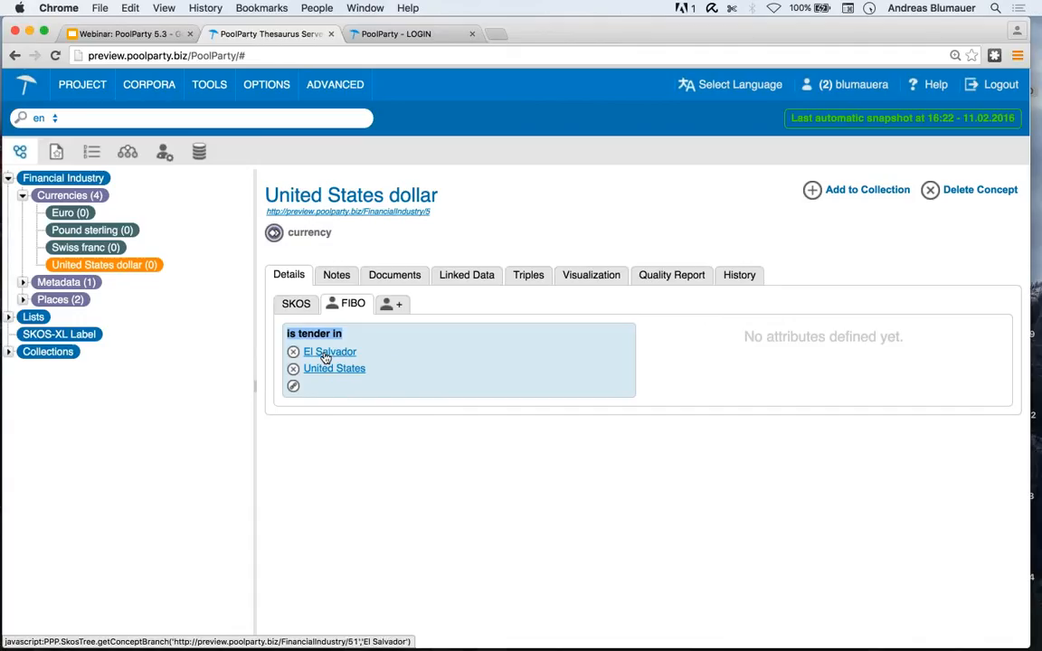
Open the ontology management and examine the list of predefined ontologies that can be enabled, from schema.org to Cube.
click(128, 153)
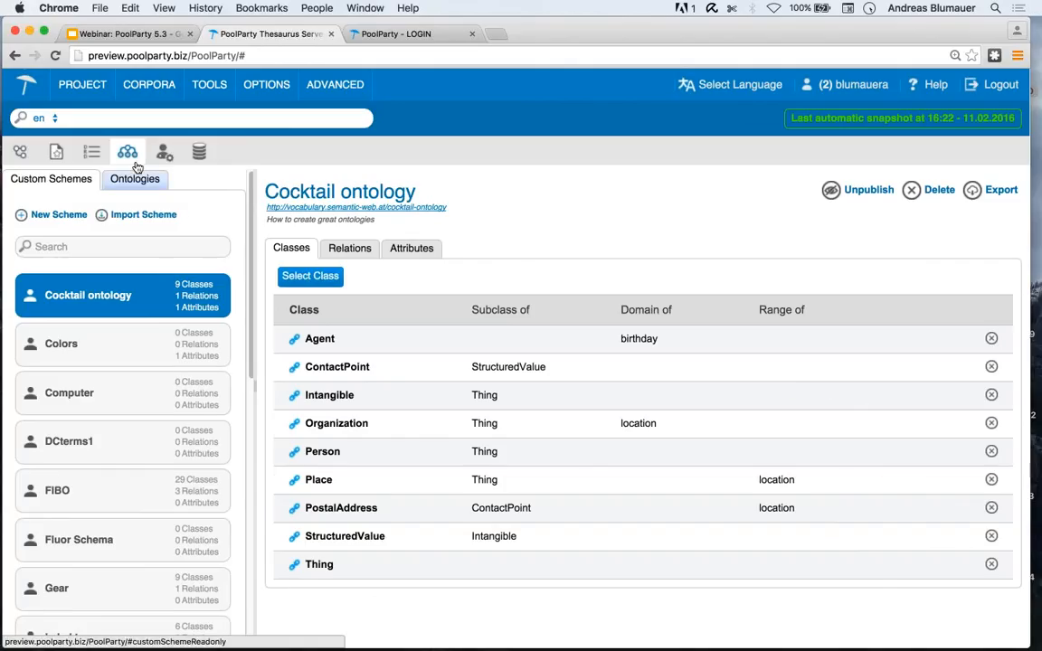
click(133, 177)
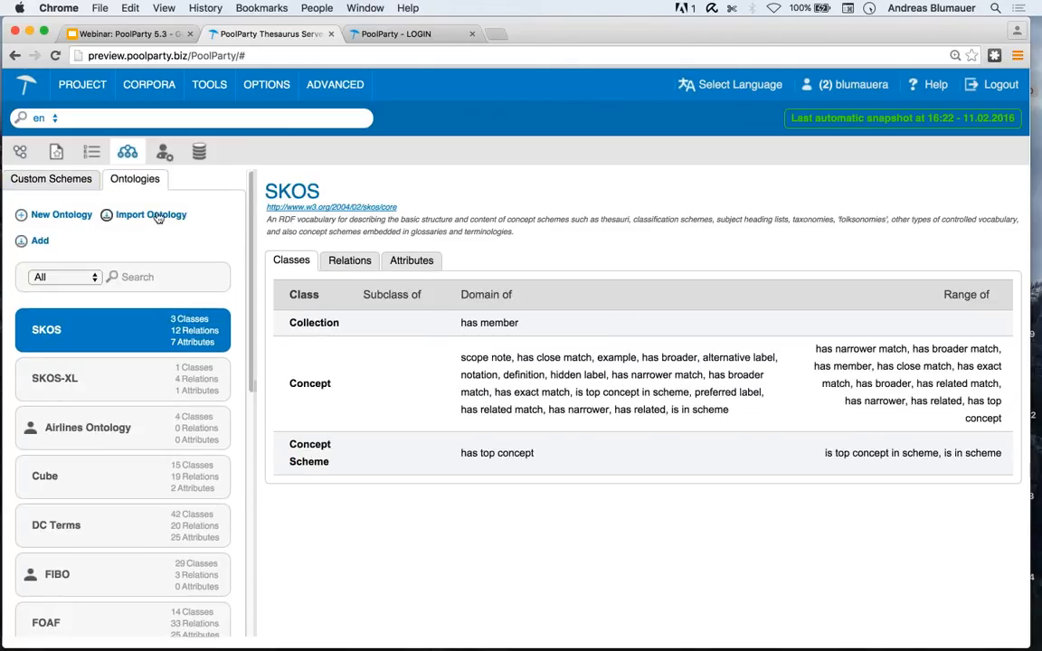
click(37, 242)
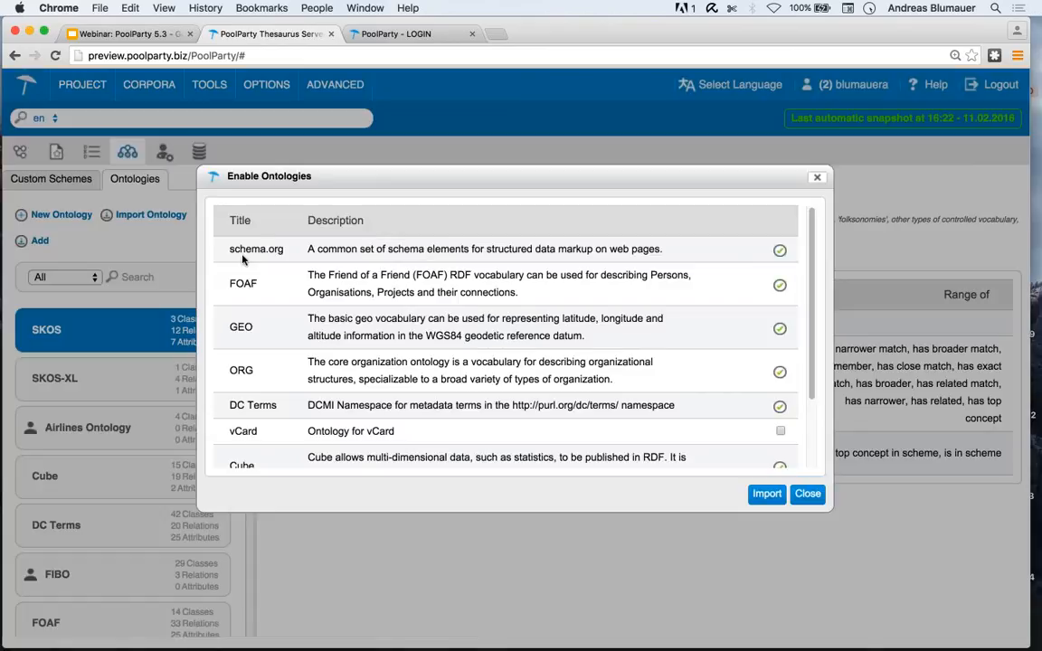
scroll(242, 417, down, 1)
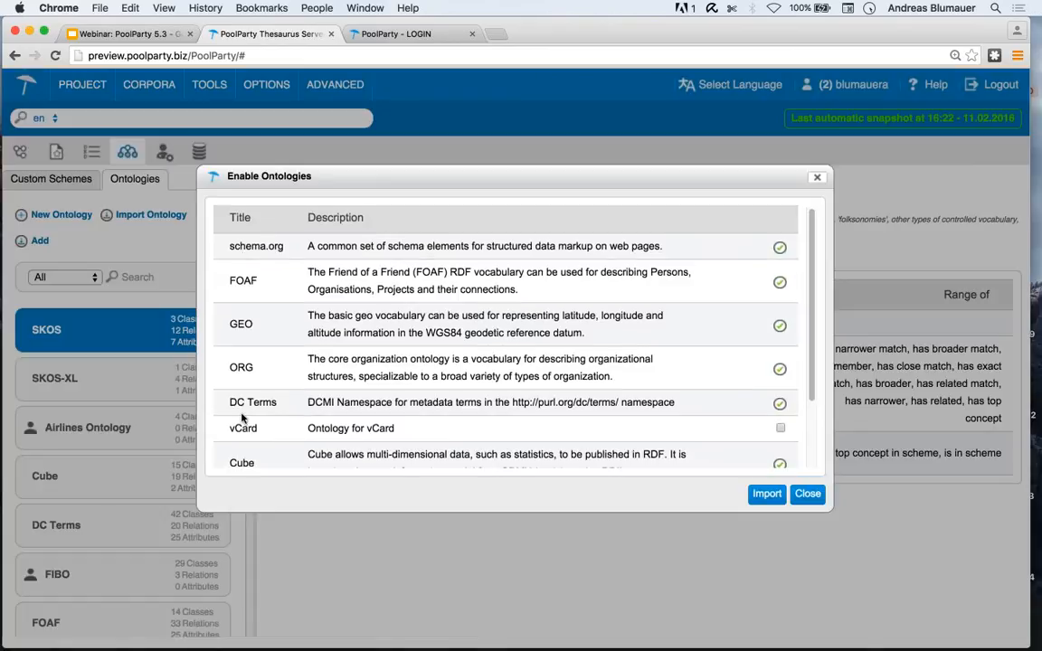
scroll(242, 417, down, 2)
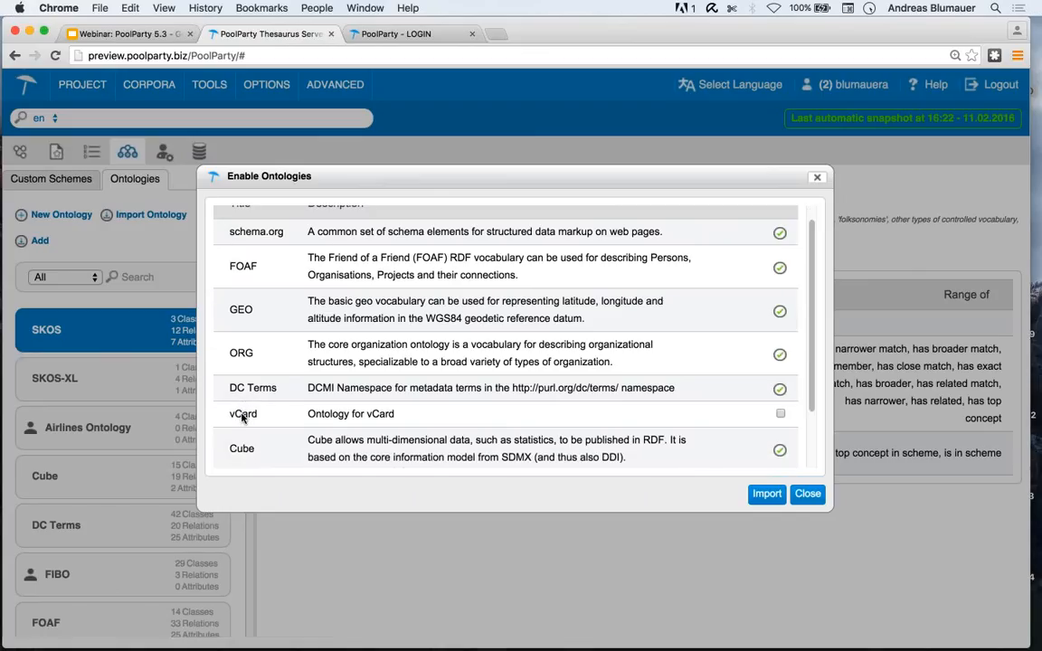
scroll(243, 417, up, 2)
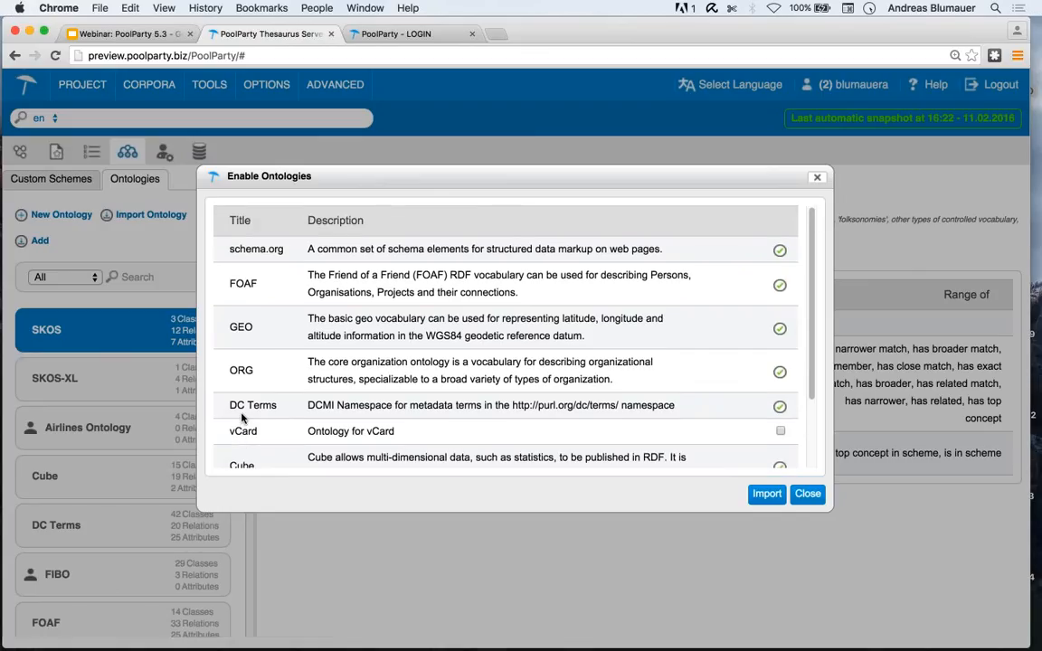
click(804, 493)
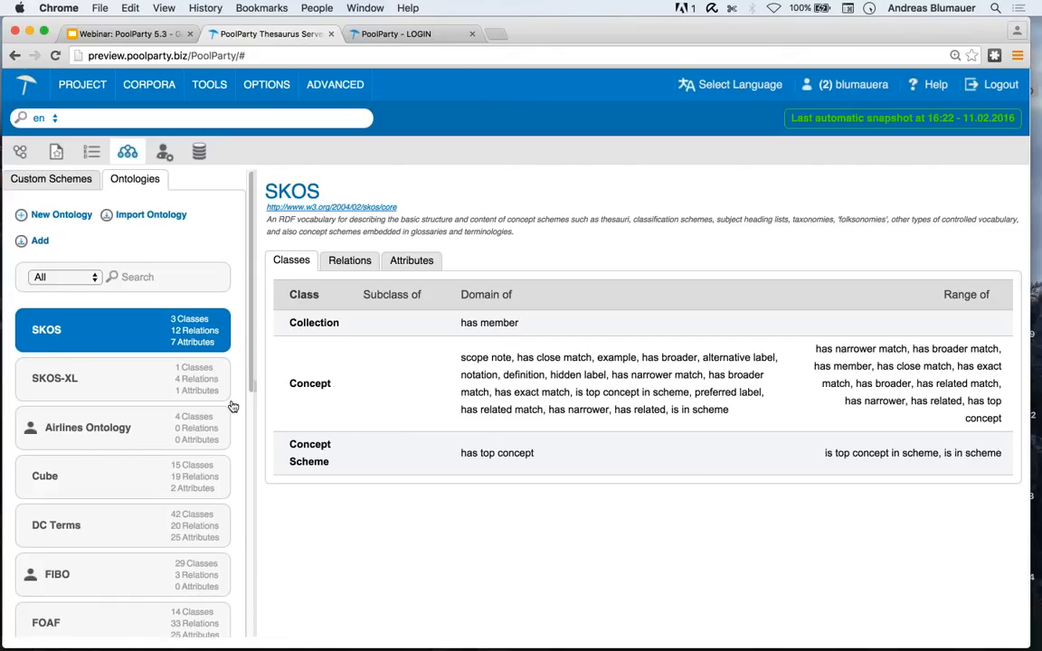
Open the FIBO ontology and examine its relations and classes, including the domain and range of "is tender in".
click(71, 389)
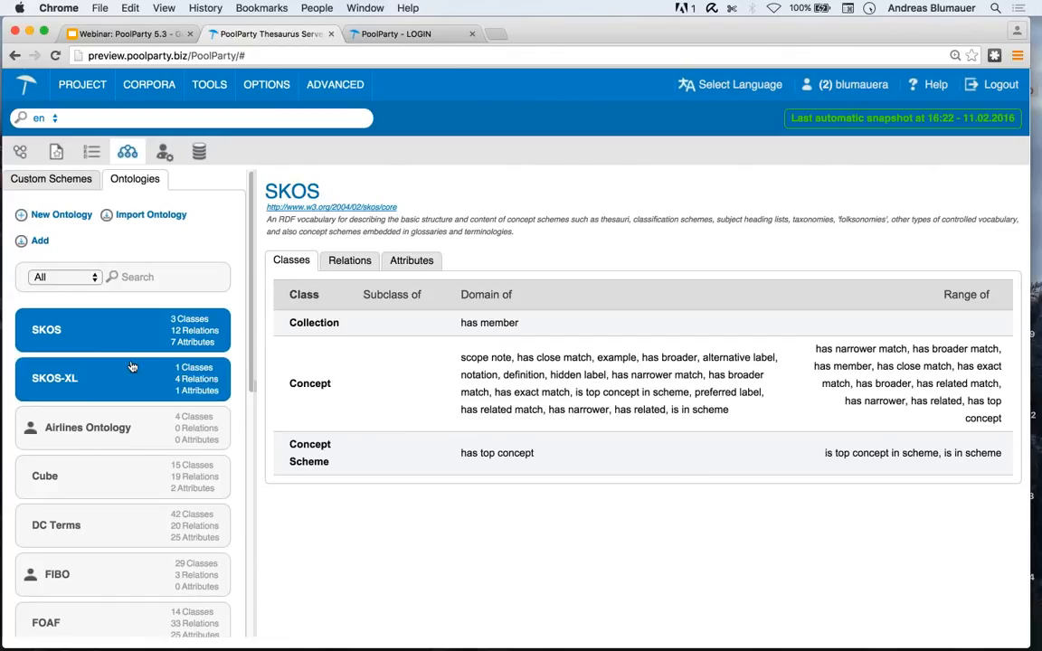
click(132, 365)
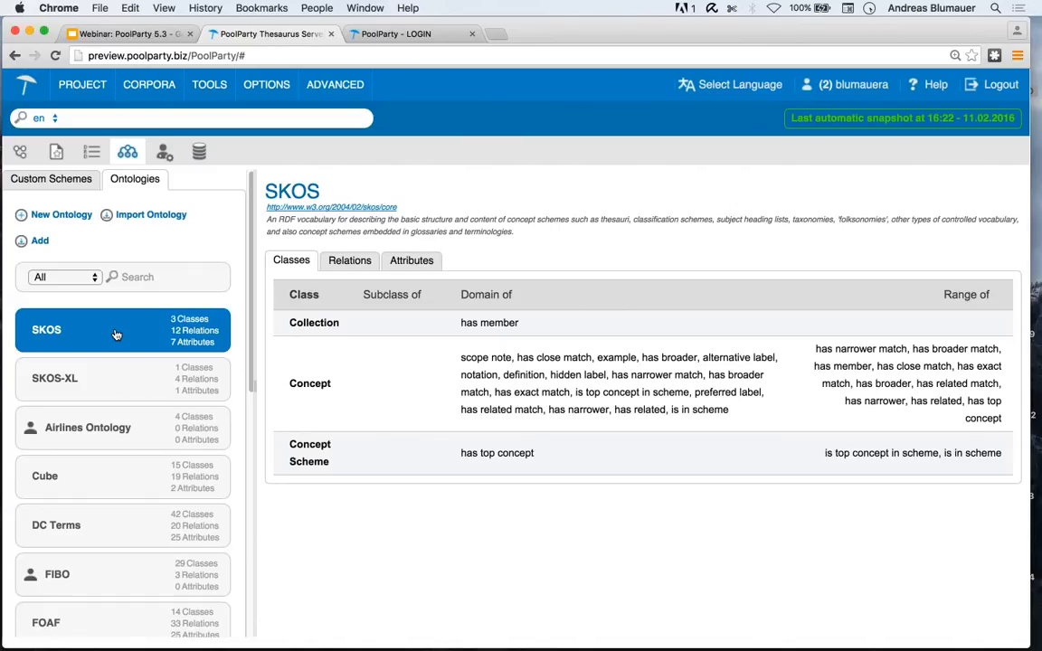
click(103, 377)
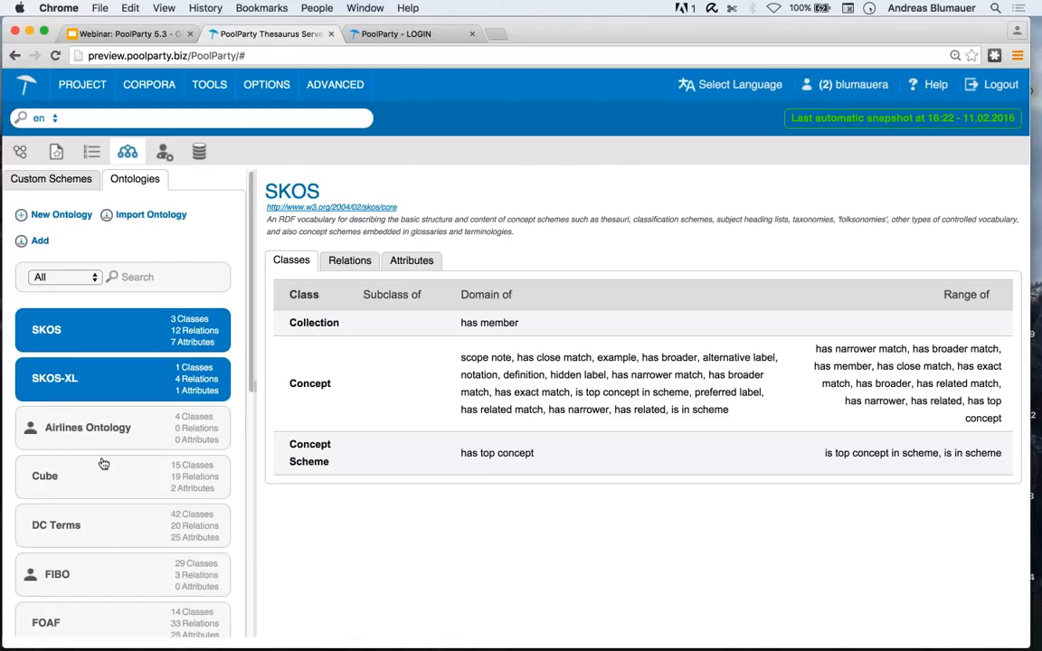
click(100, 570)
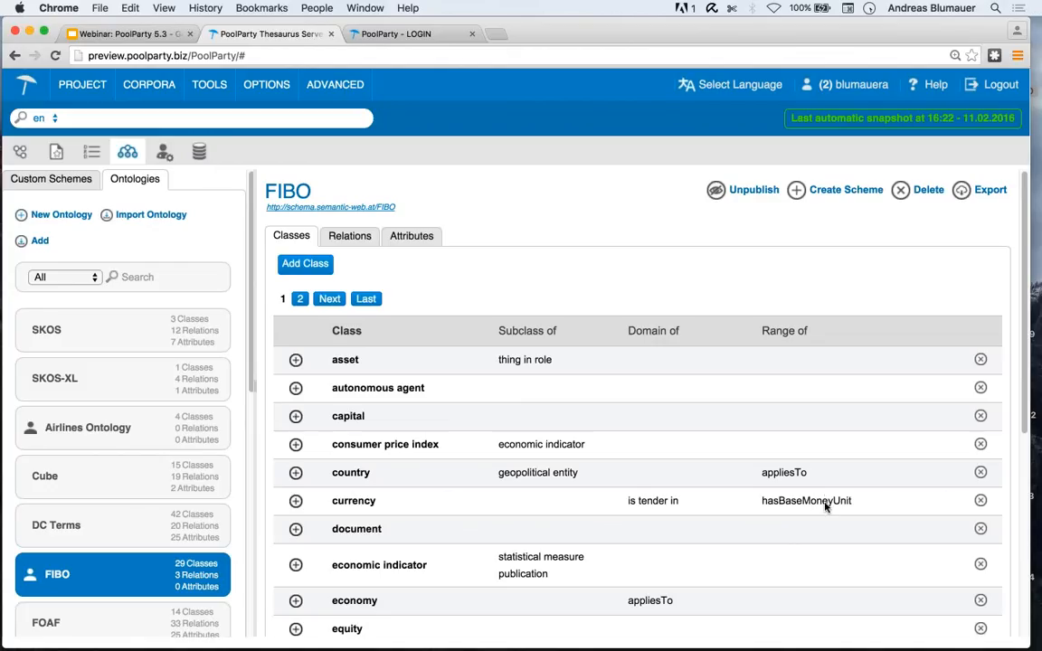
click(344, 235)
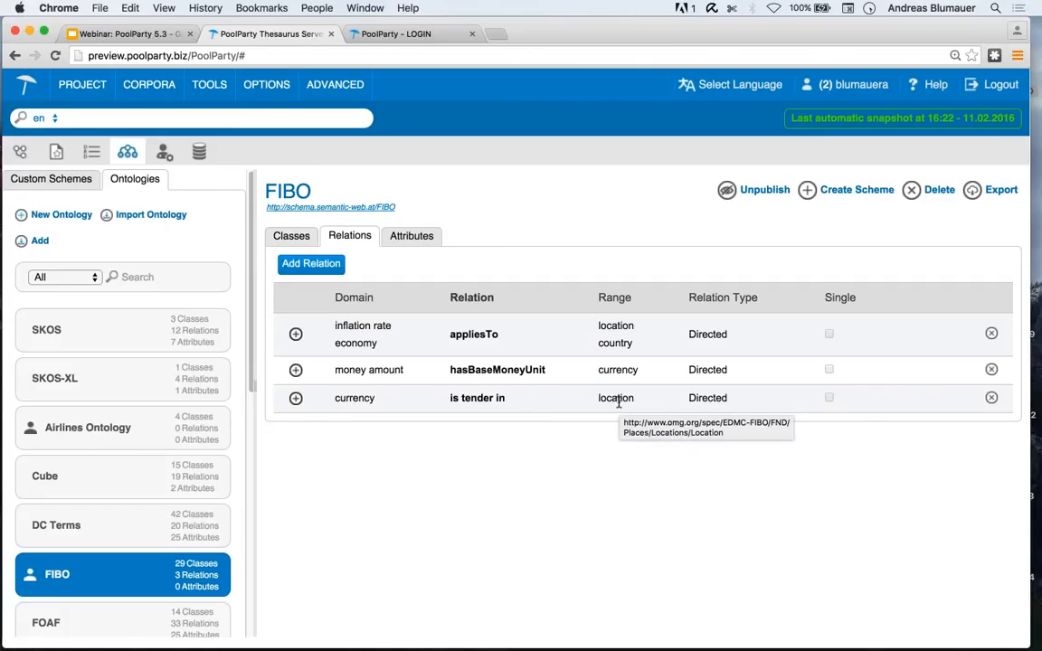
click(289, 236)
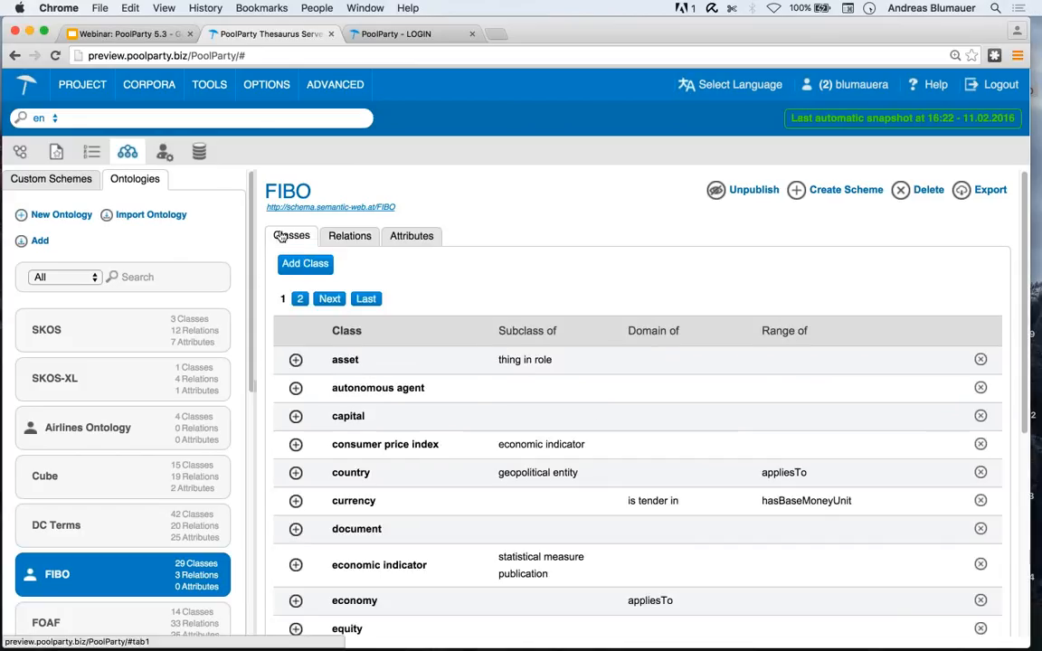
scroll(400, 463, down, 3)
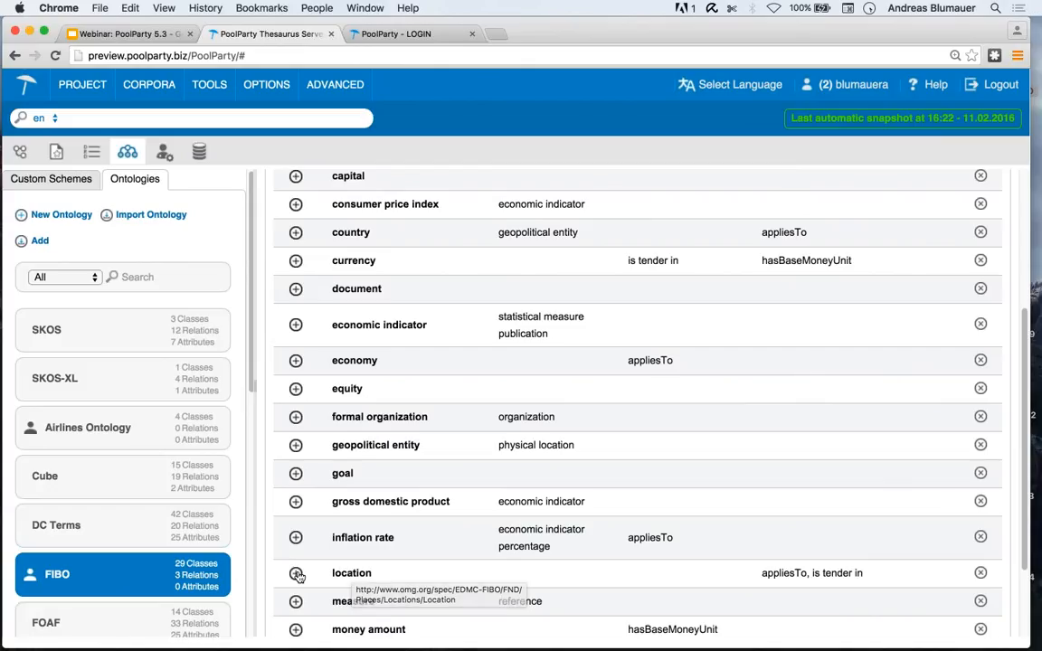
scroll(632, 368, up, 3)
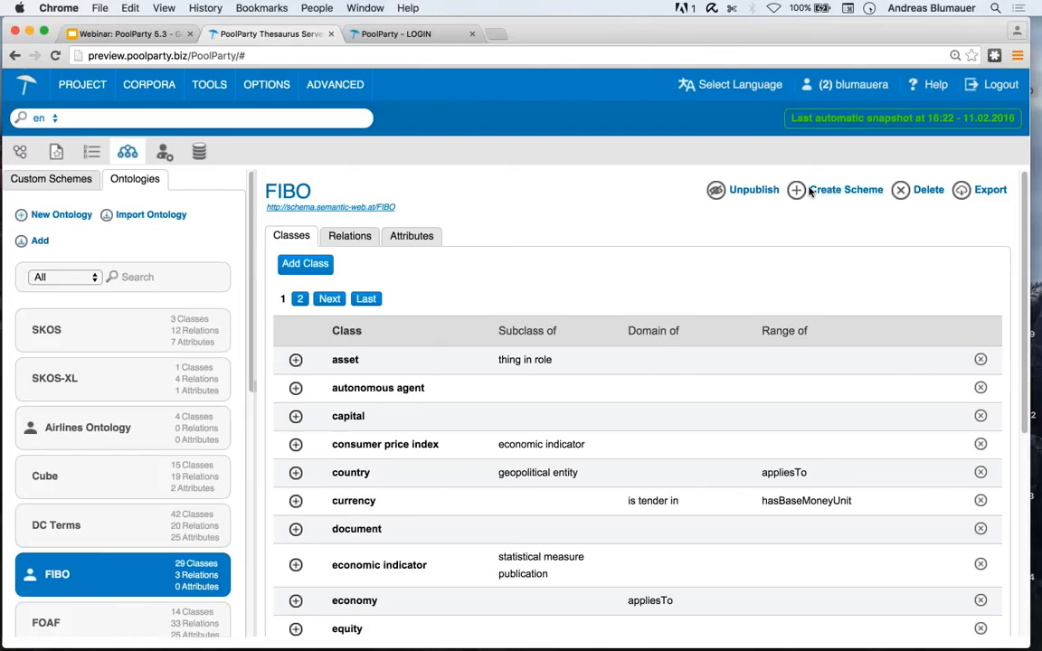
Open the FIBO custom scheme and examine the classes it takes from the ontology.
click(79, 182)
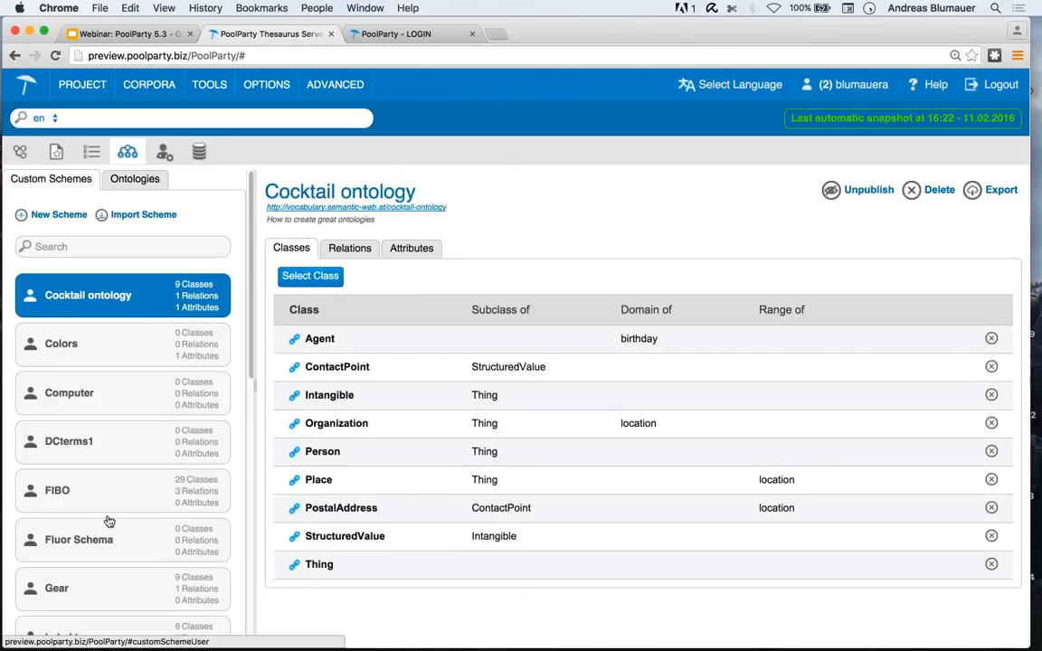
click(112, 497)
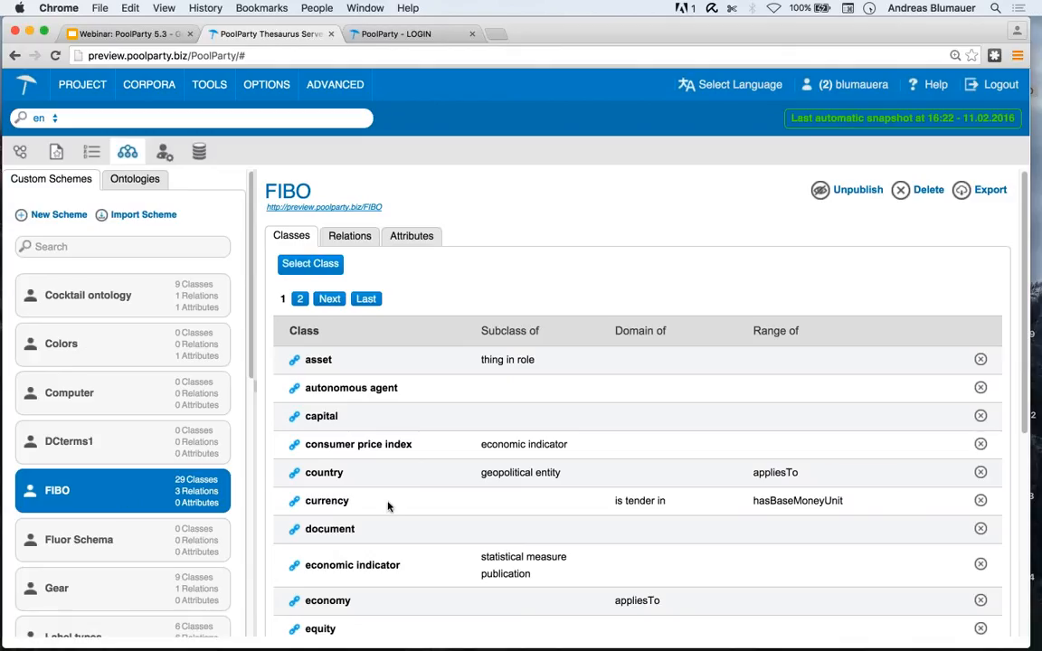
scroll(357, 472, down, 1)
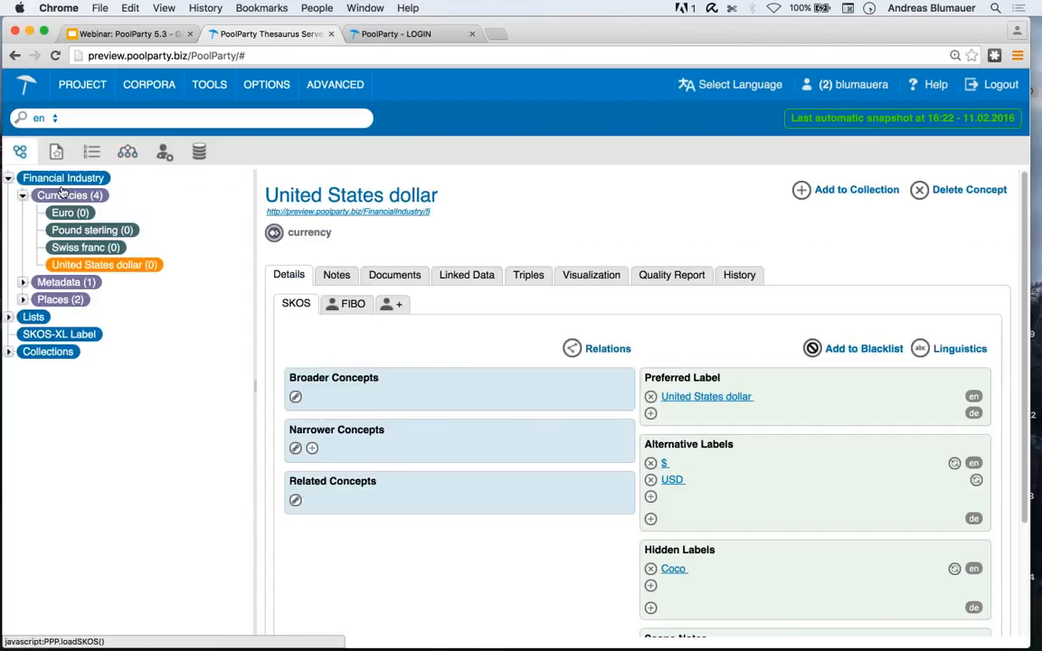
Examine the FIBO custom classes that can be applied to the Swiss franc concept and the class options of the Currencies concept scheme.
right_click(82, 249)
click(119, 382)
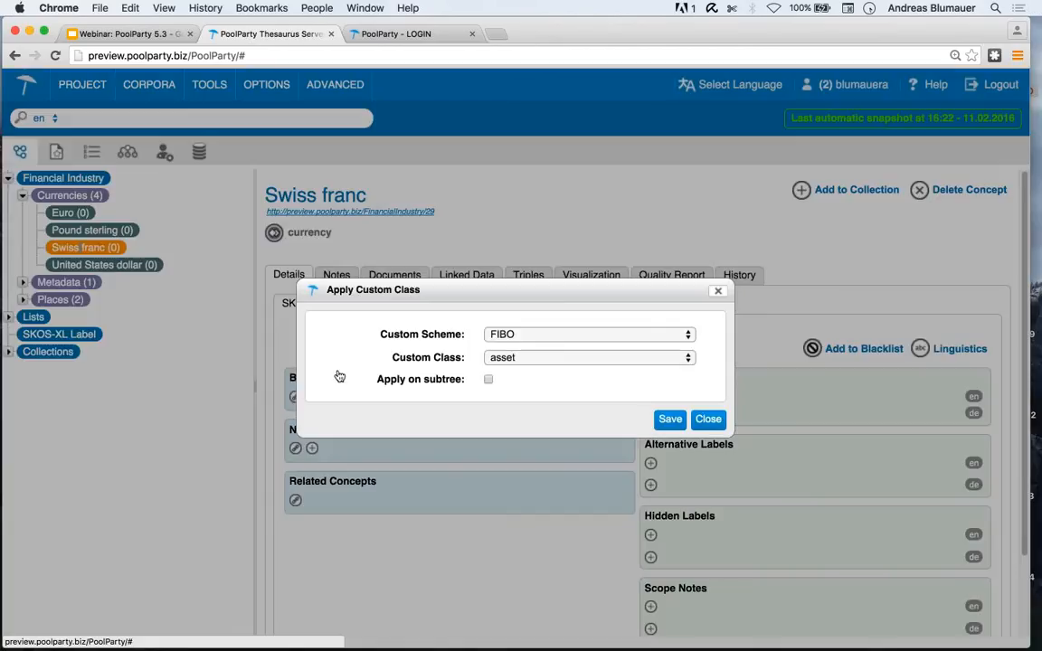
click(555, 336)
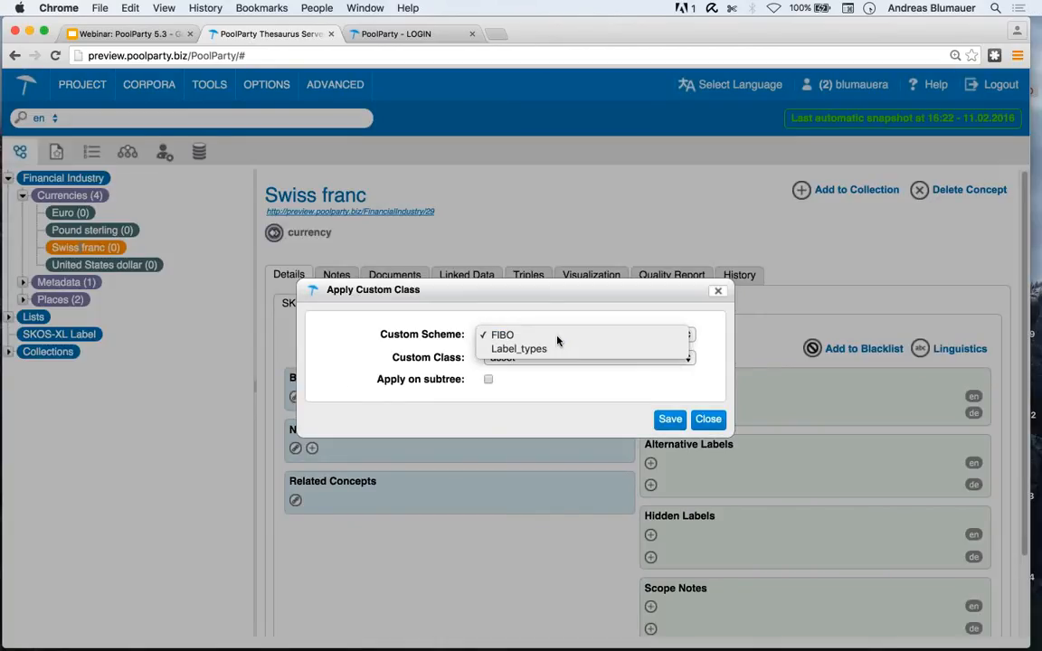
click(557, 337)
click(554, 357)
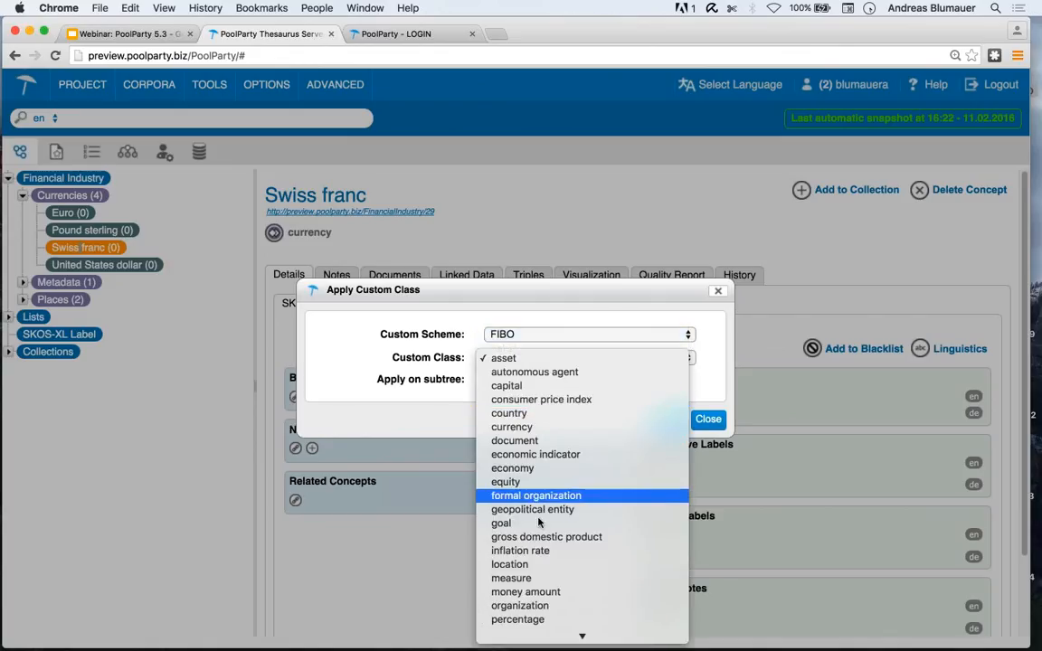
click(437, 419)
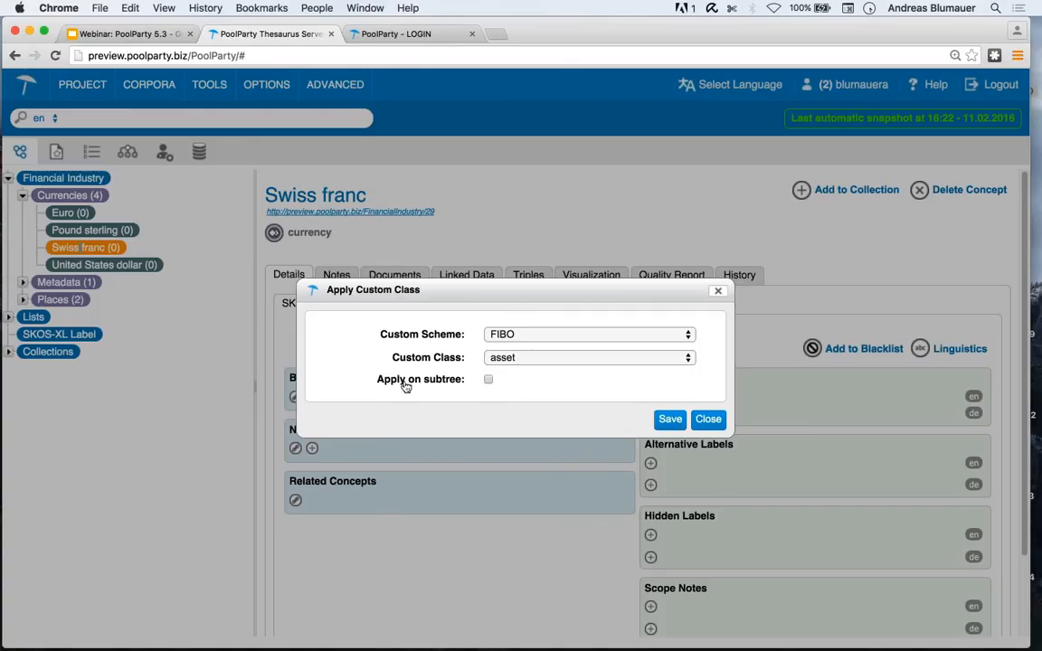
click(670, 419)
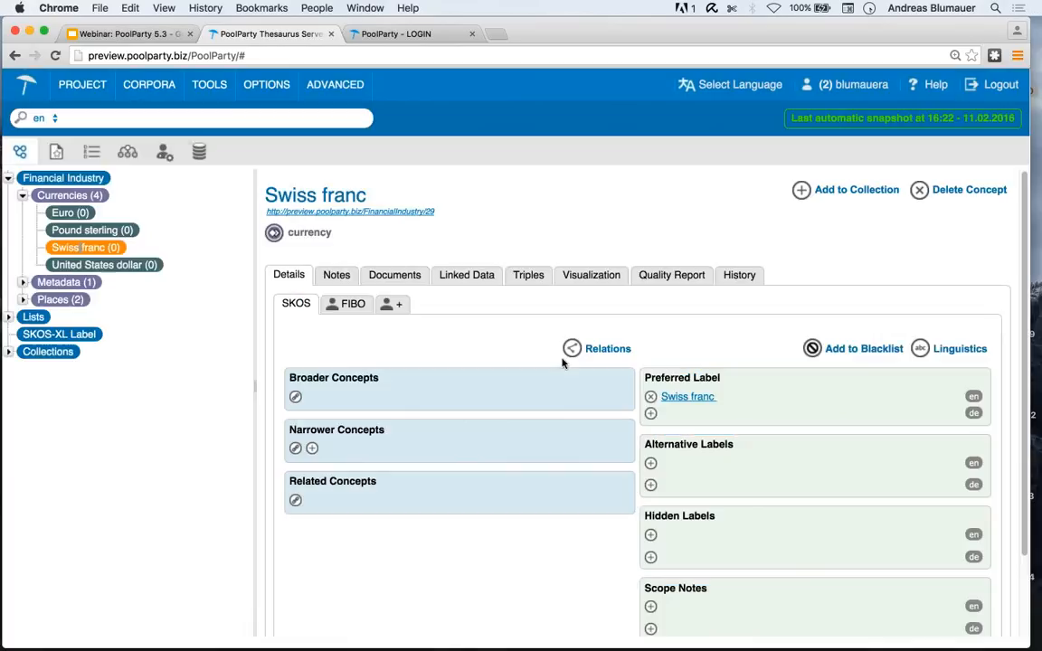
right_click(73, 199)
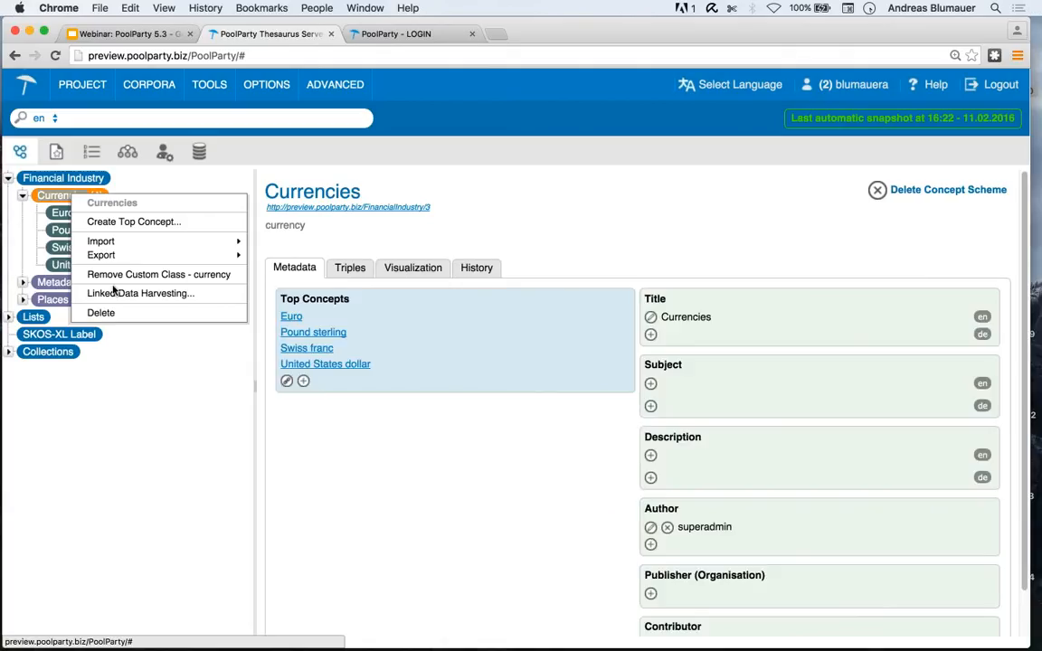
click(189, 359)
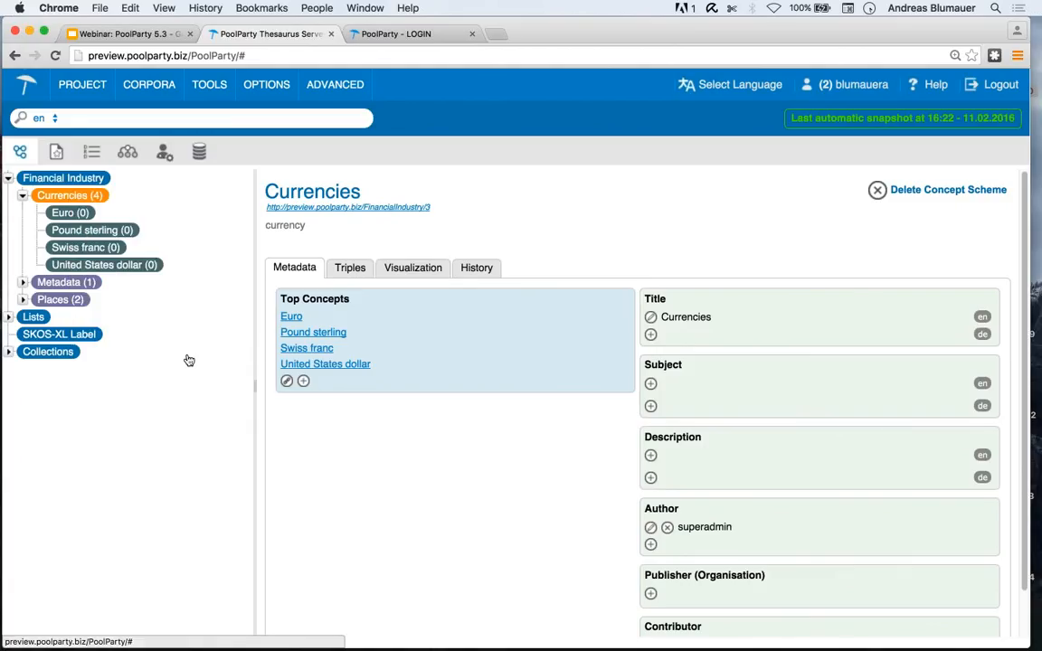
Open the United States dollar concept and expand Metadata and Places down to Financial Centres and Geo locations in the project tree.
click(84, 266)
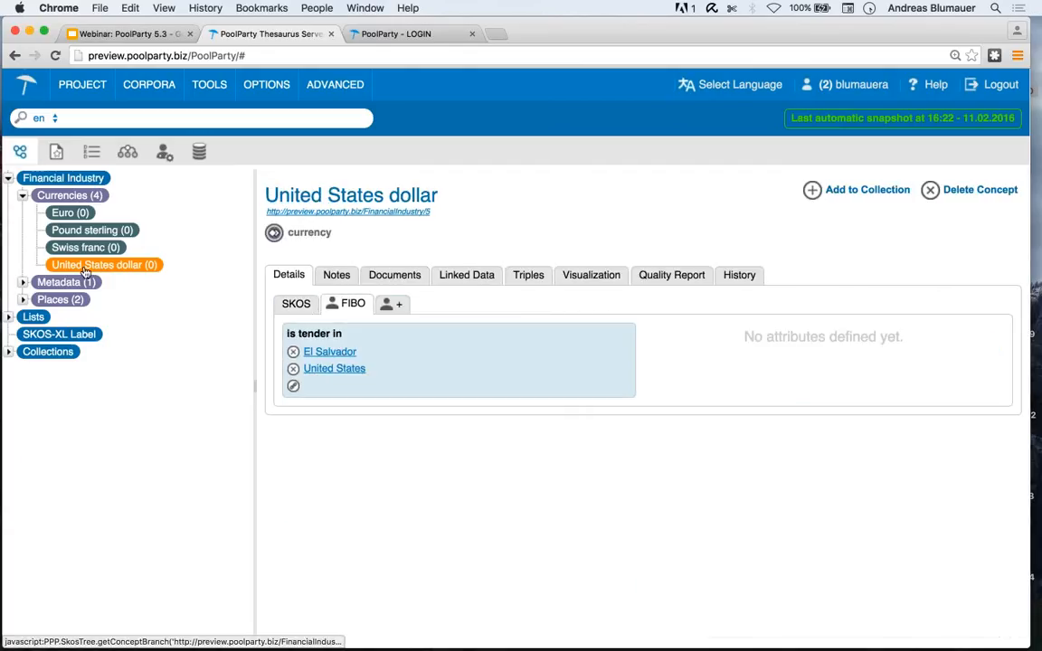
click(23, 282)
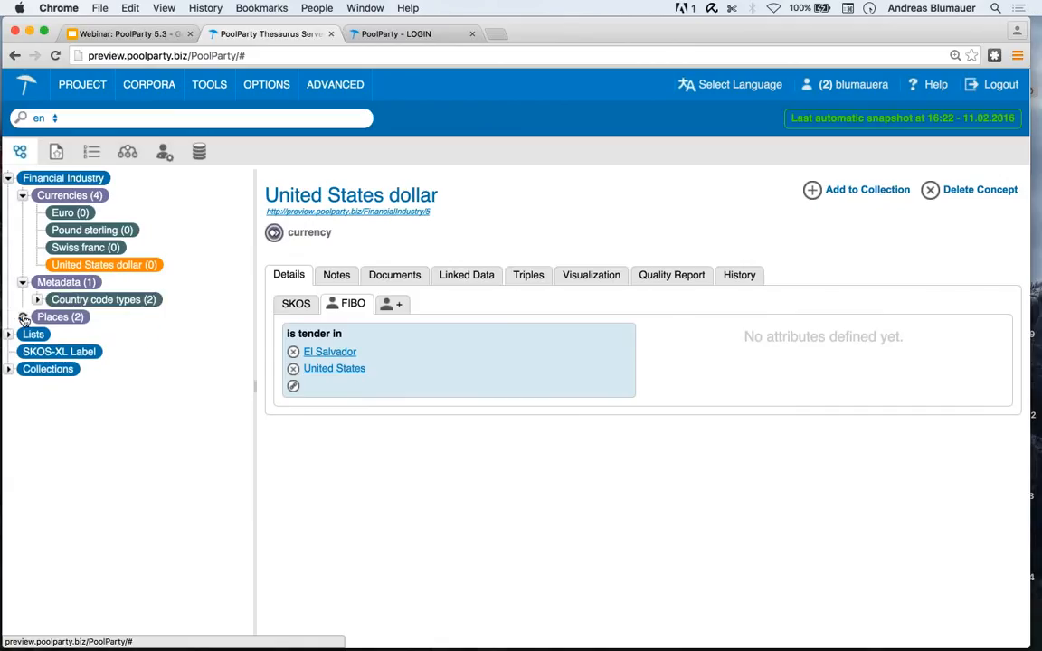
click(22, 317)
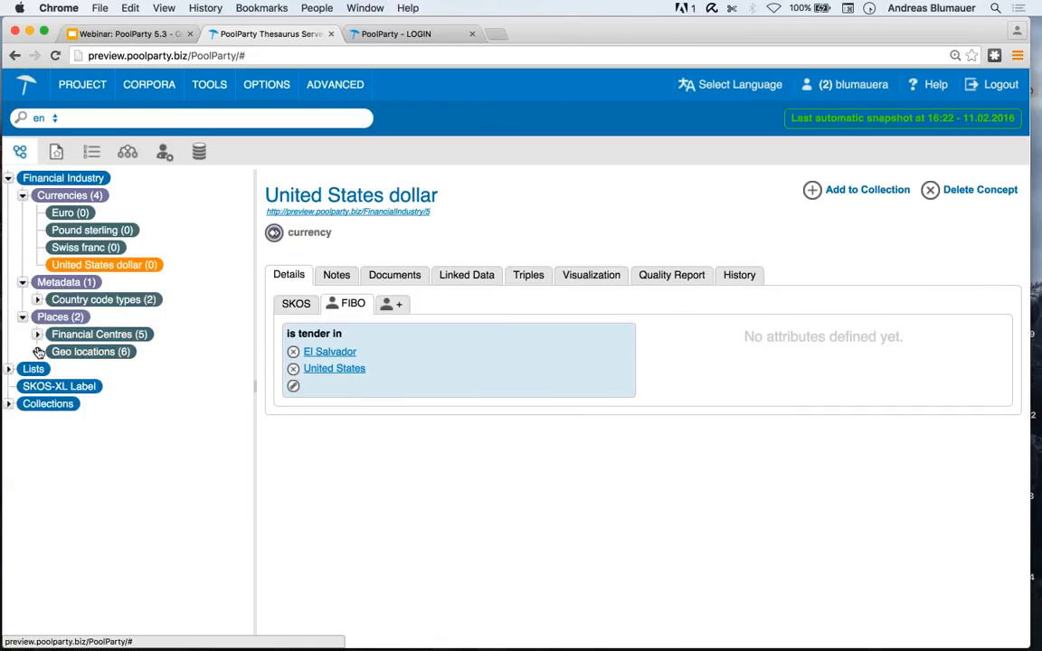
click(37, 352)
drag(86, 369, 397, 363)
click(37, 335)
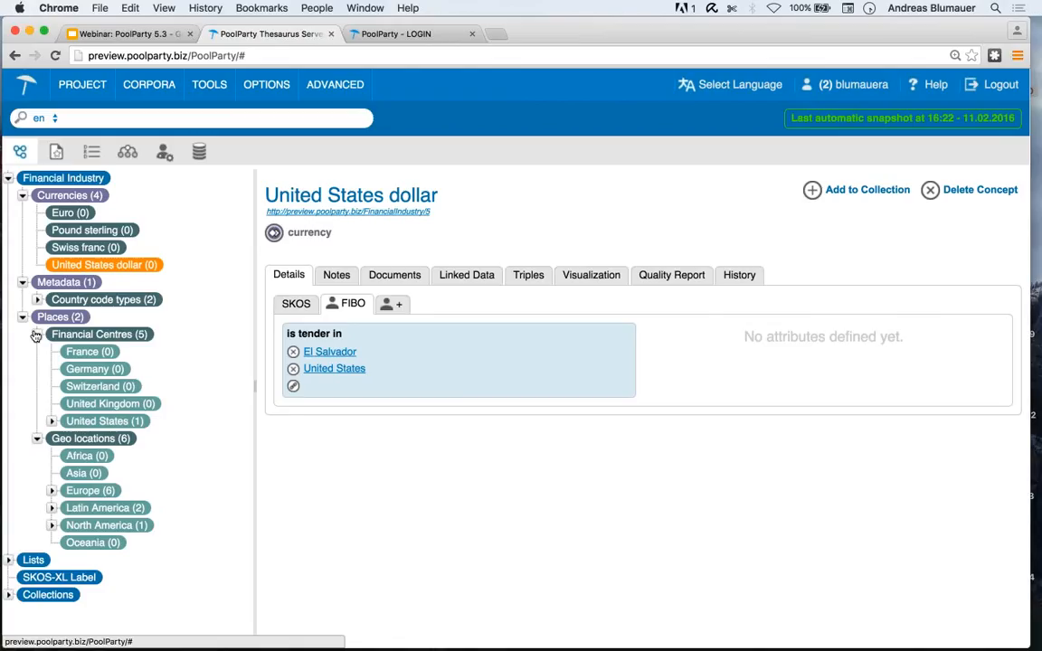
drag(86, 369, 110, 384)
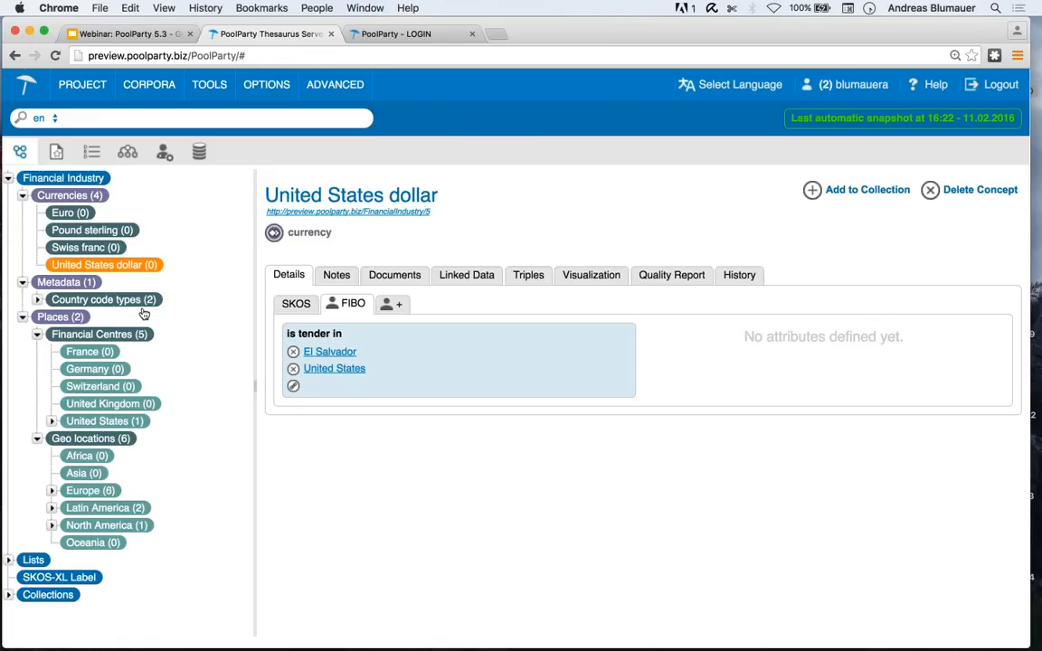
Open the Swiss franc concept's preferred SKOS-XL label and examine its Label types relations and attributes.
click(85, 248)
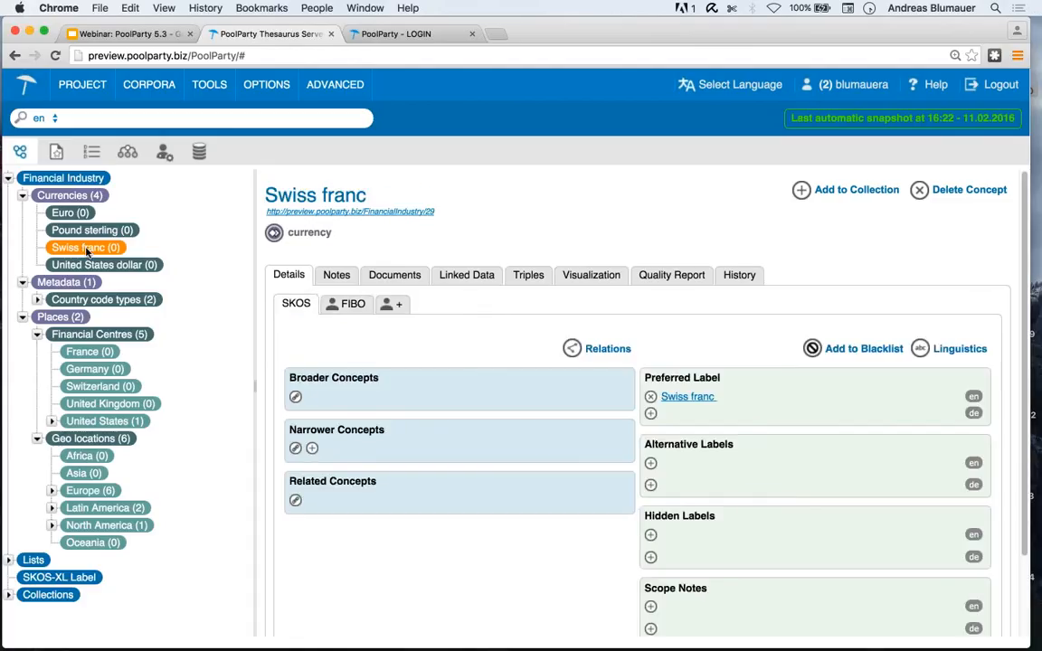
click(692, 397)
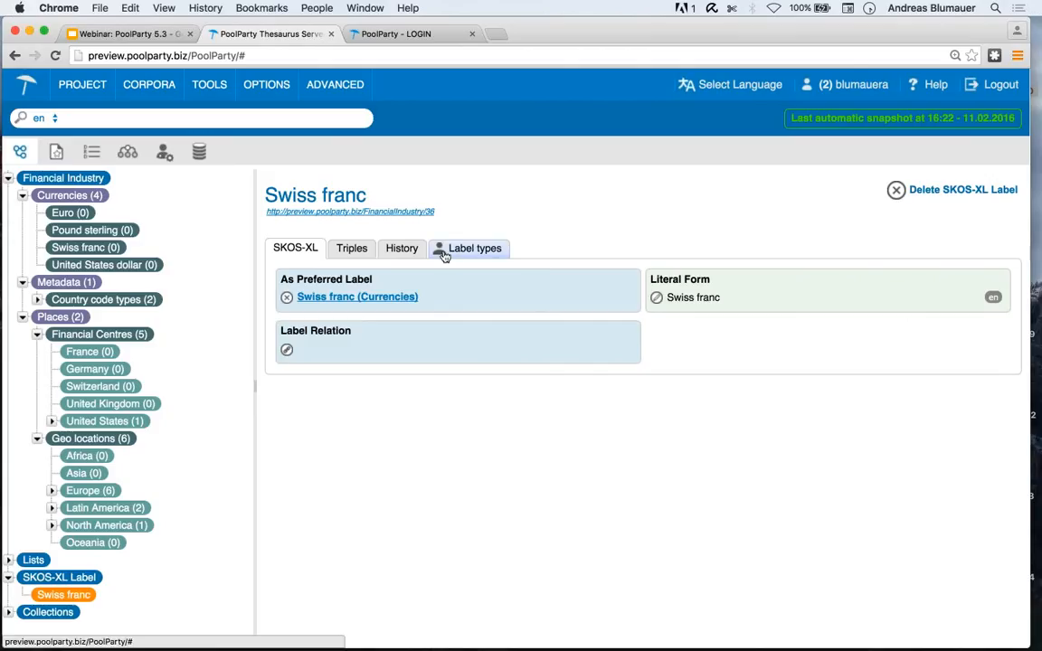
click(507, 250)
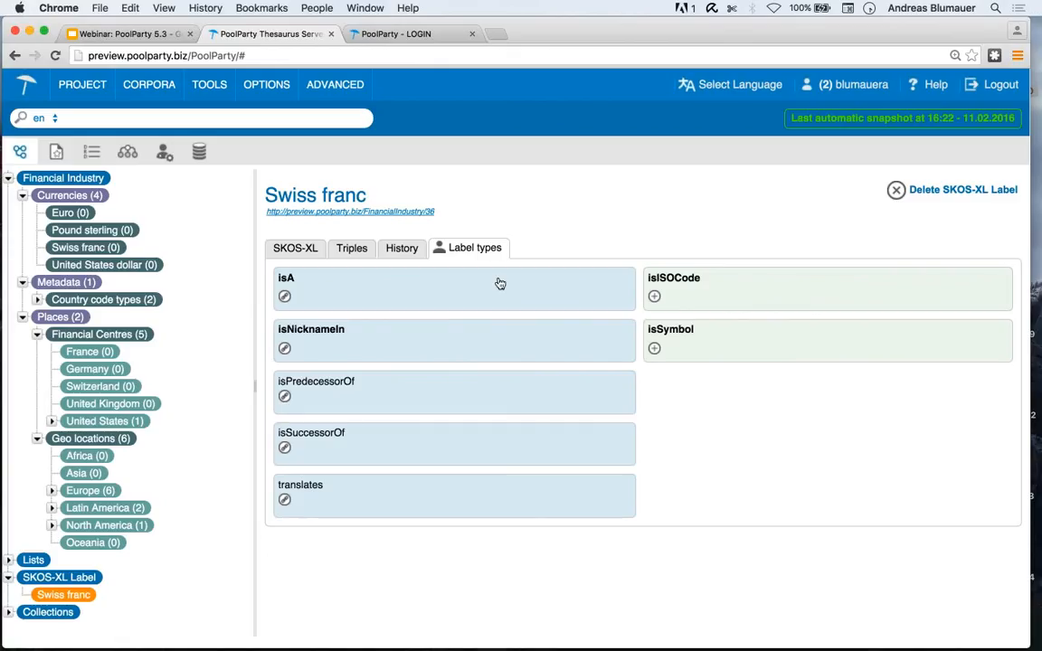
Open the MyLabelTypes ontology in the ontology management area and examine its classes and attributes.
click(128, 152)
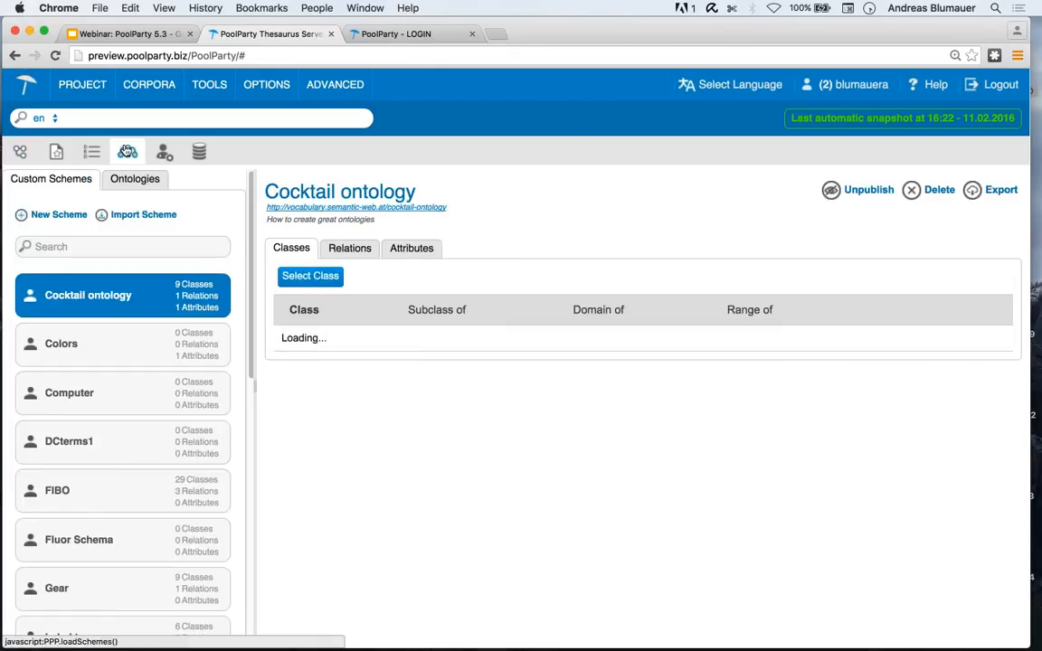
click(129, 182)
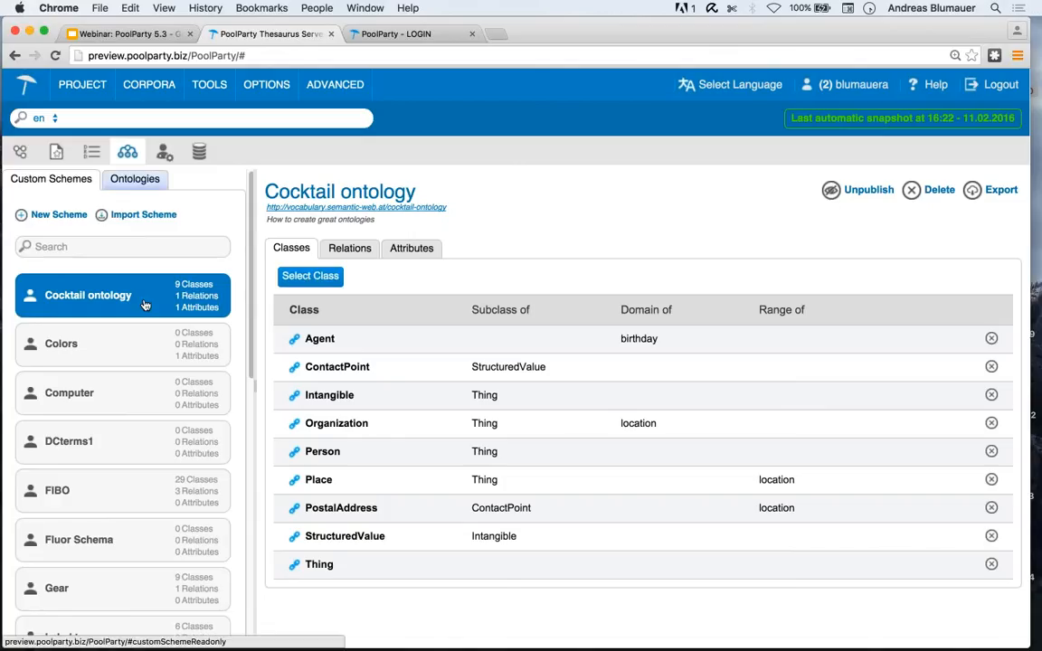
scroll(156, 443, down, 5)
scroll(157, 449, down, 1)
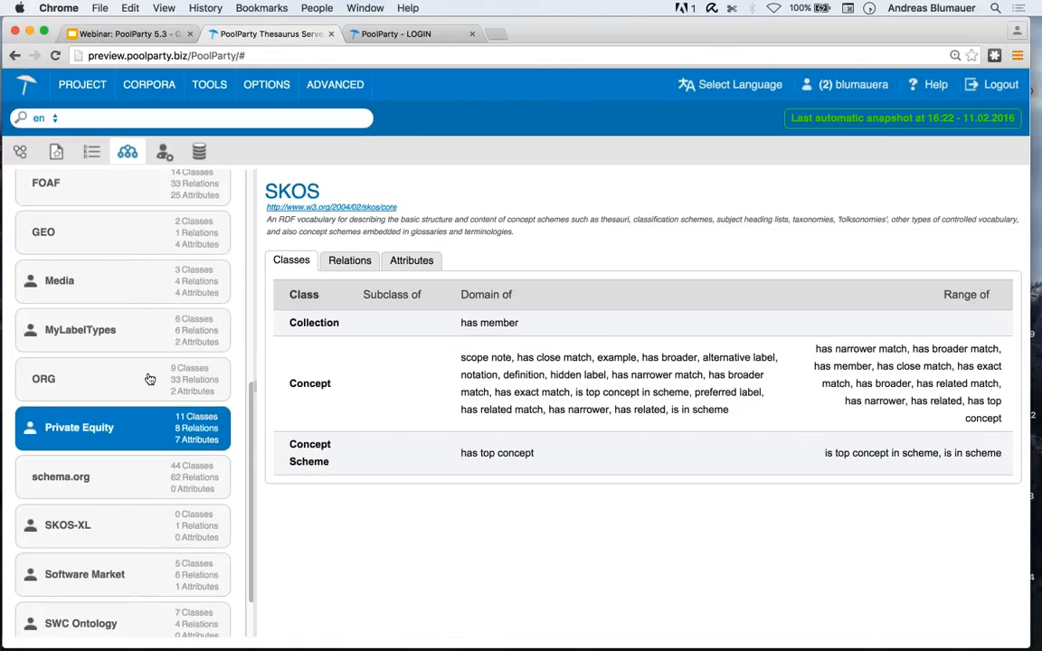
click(152, 349)
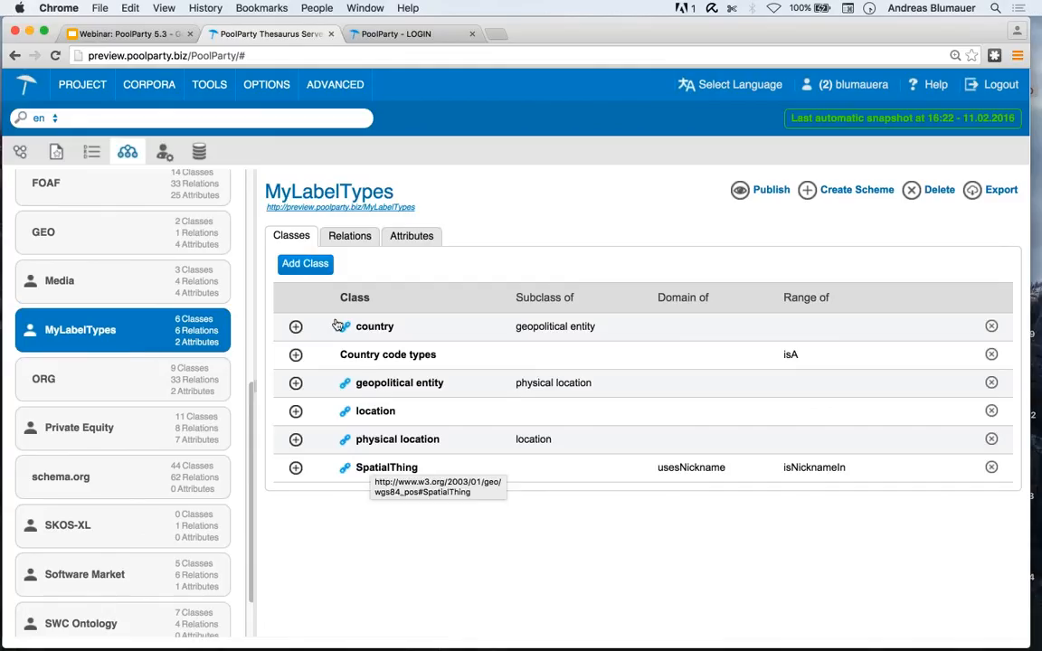
click(411, 236)
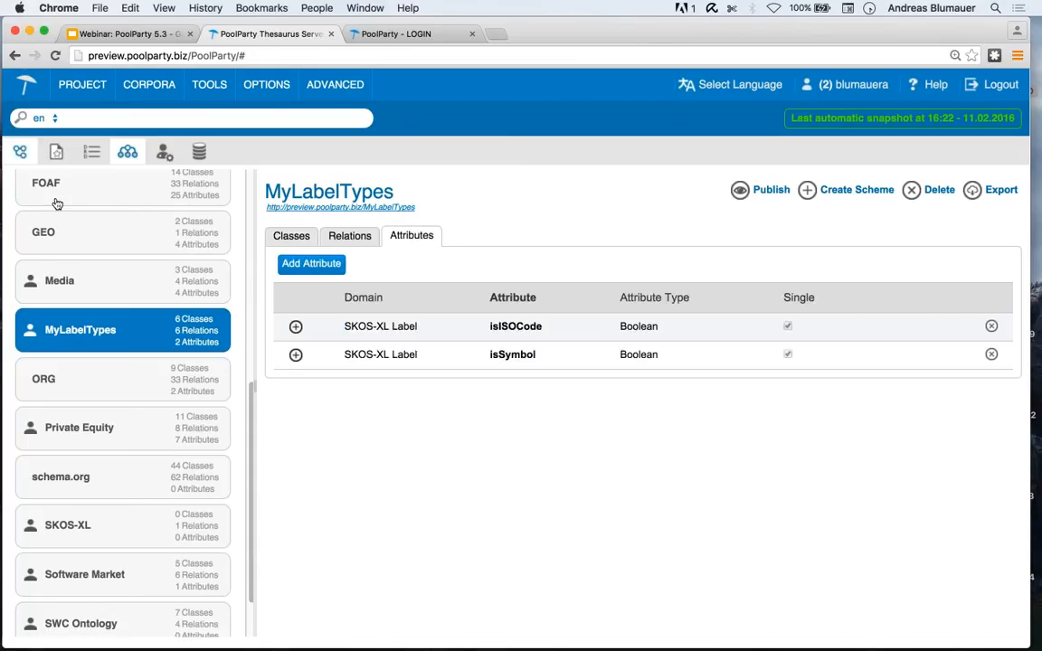
Open the Label types custom scheme and examine its classes, attributes and relations.
scroll(76, 288, up, 5)
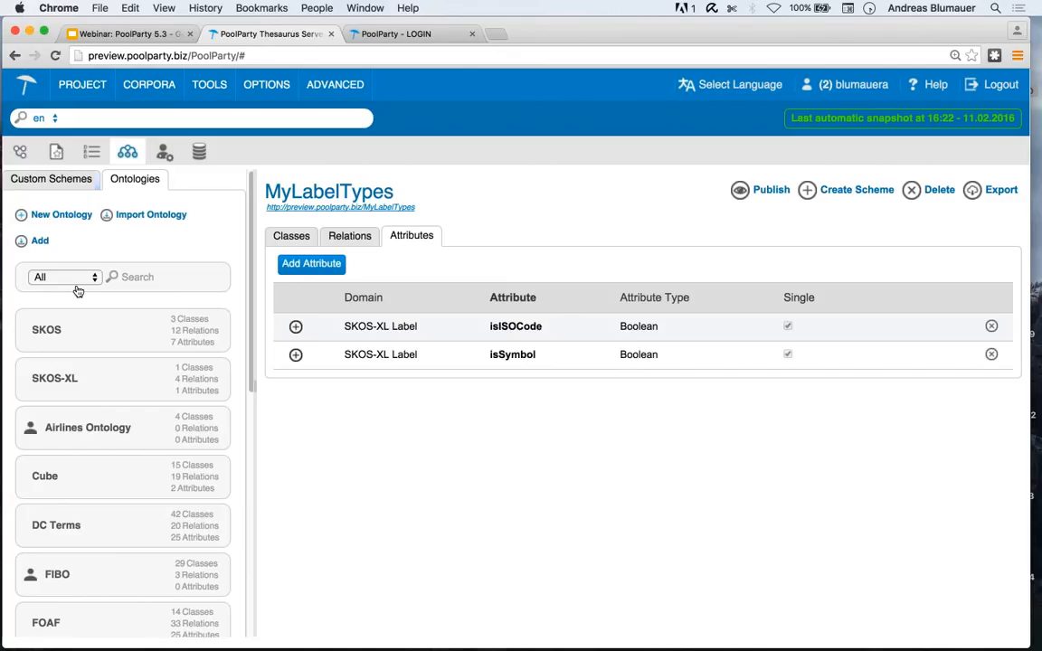
click(51, 178)
scroll(133, 489, down, 4)
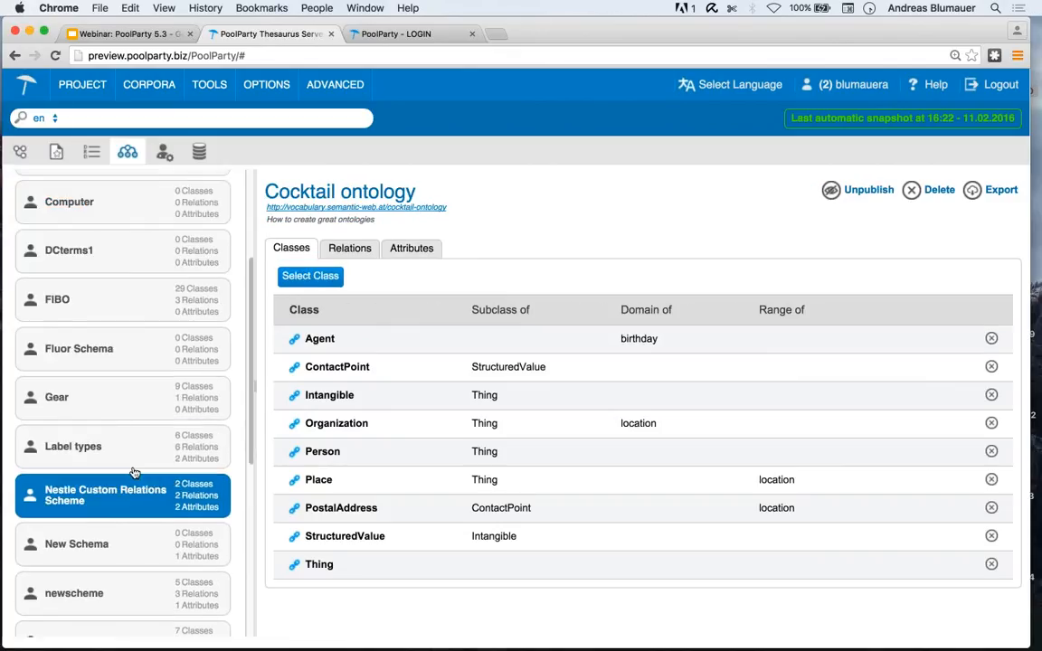
click(186, 455)
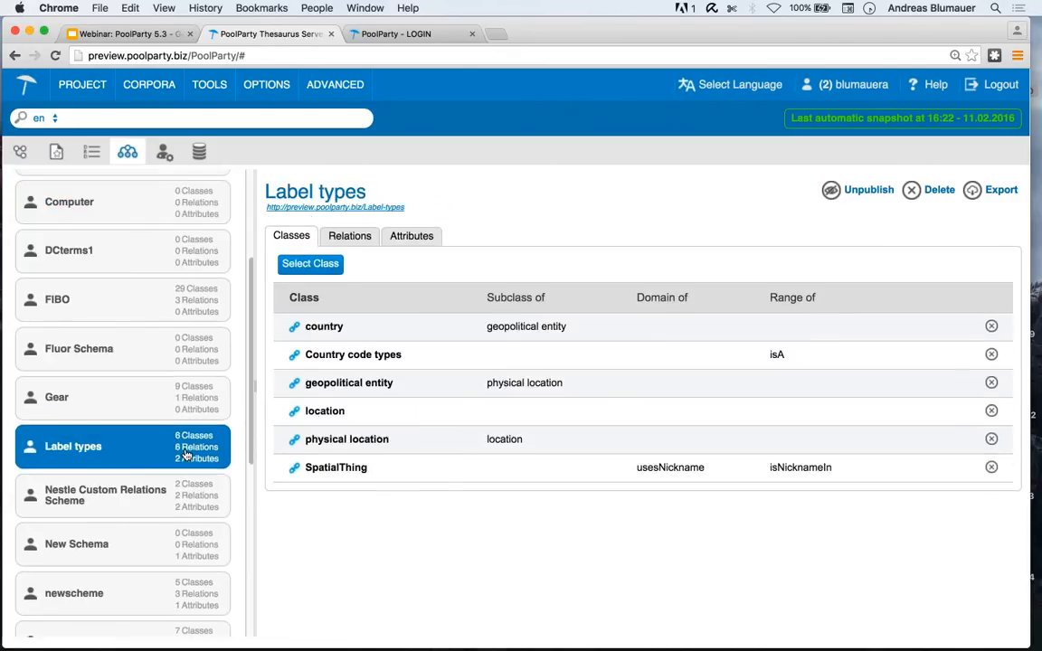
click(412, 240)
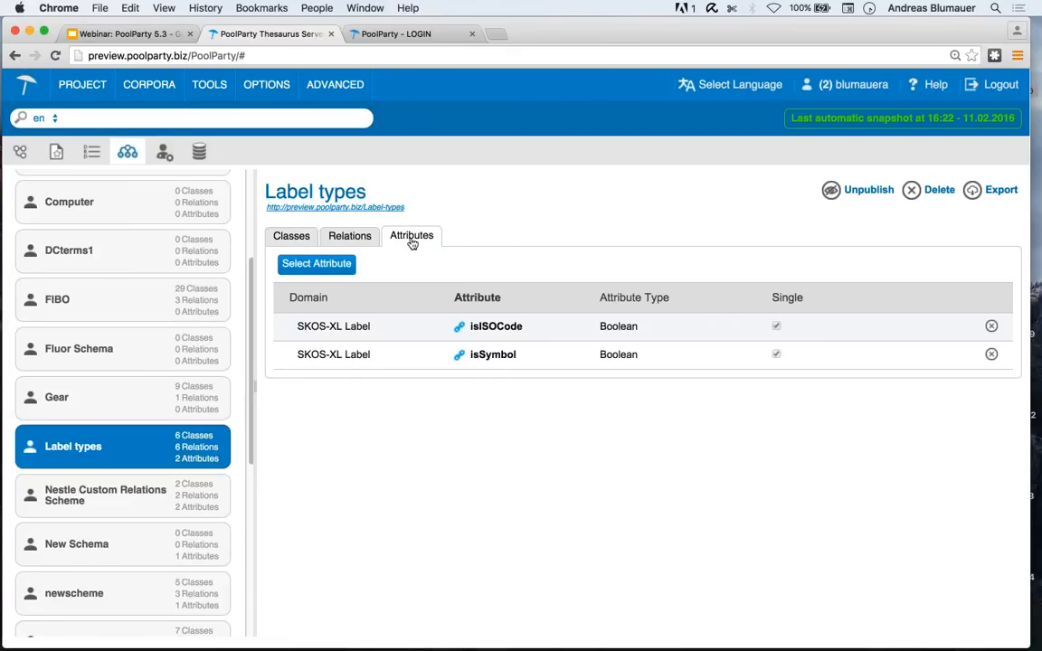
click(356, 240)
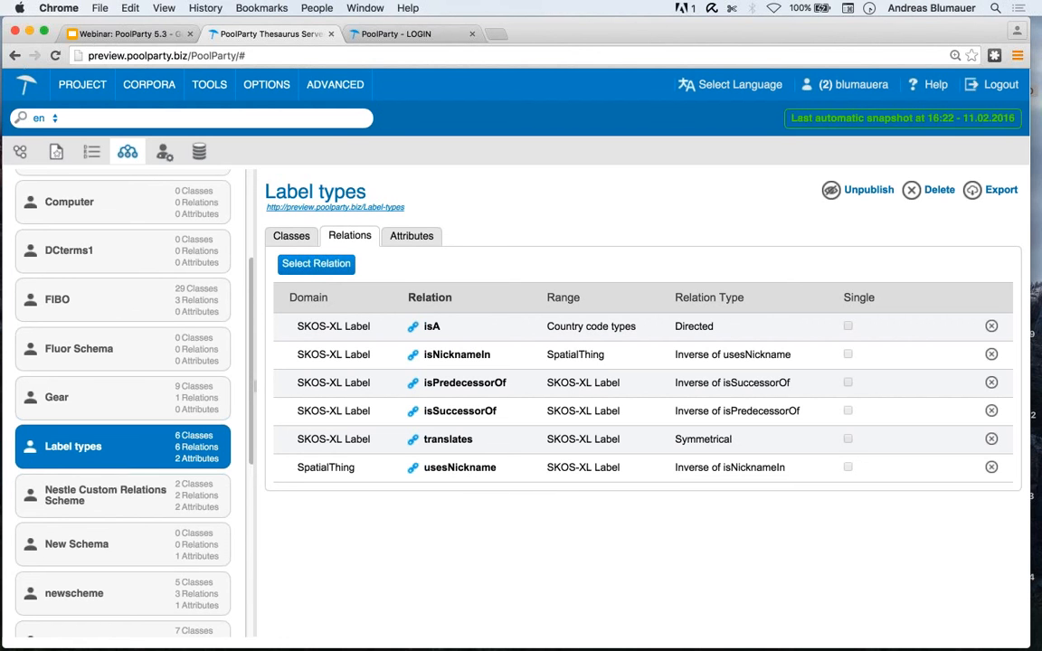
Switch to the Google Slides webinar presentation and advance to slide 20 on ontology and custom schema management.
click(153, 36)
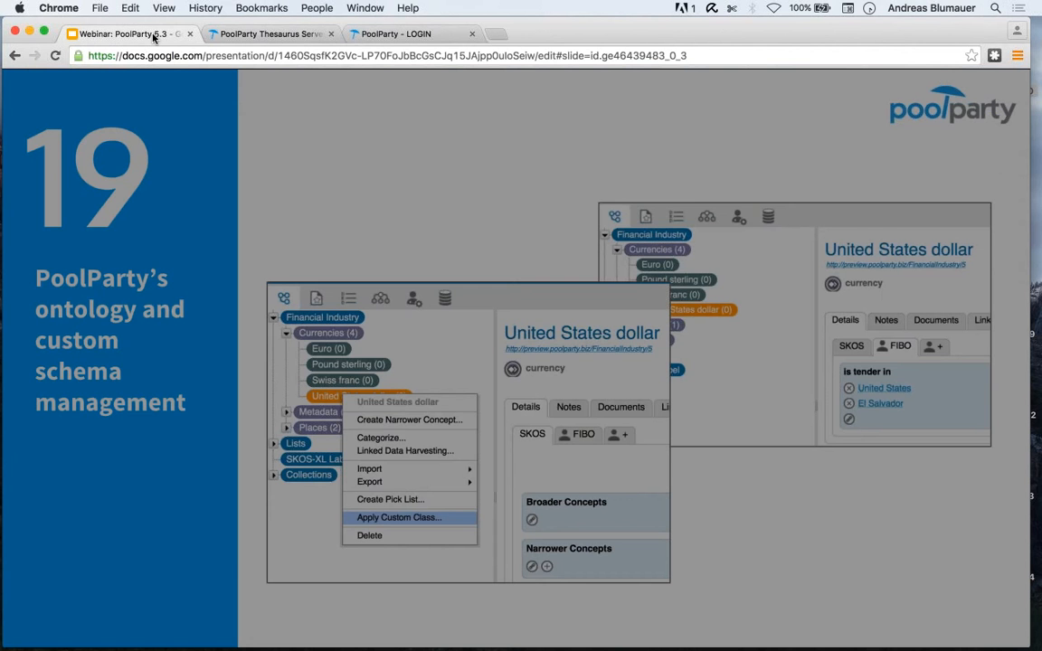
key(Right)
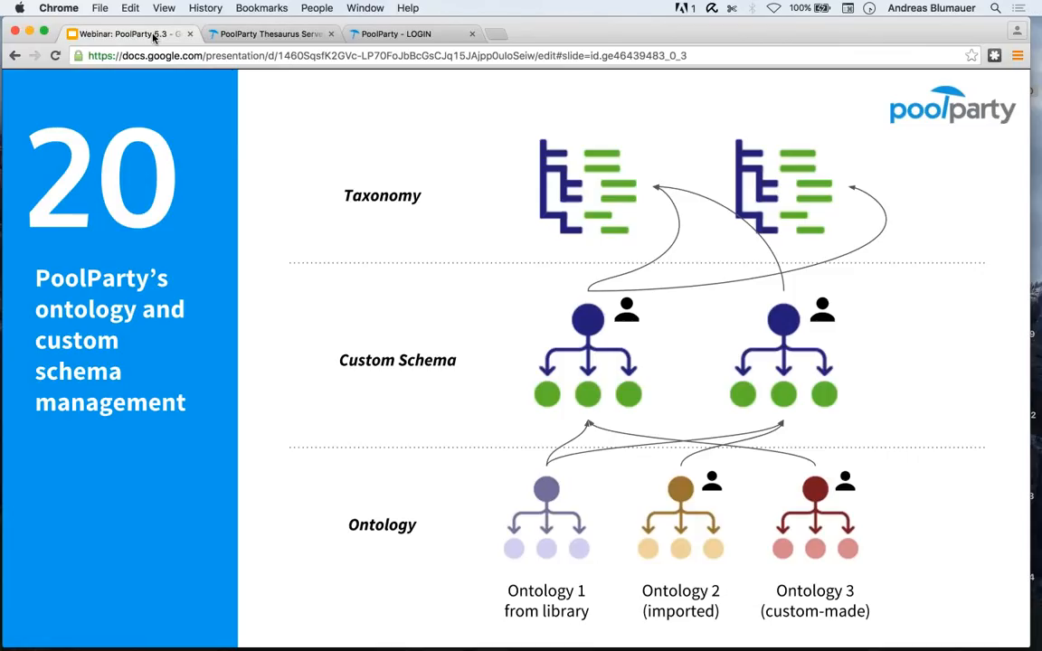